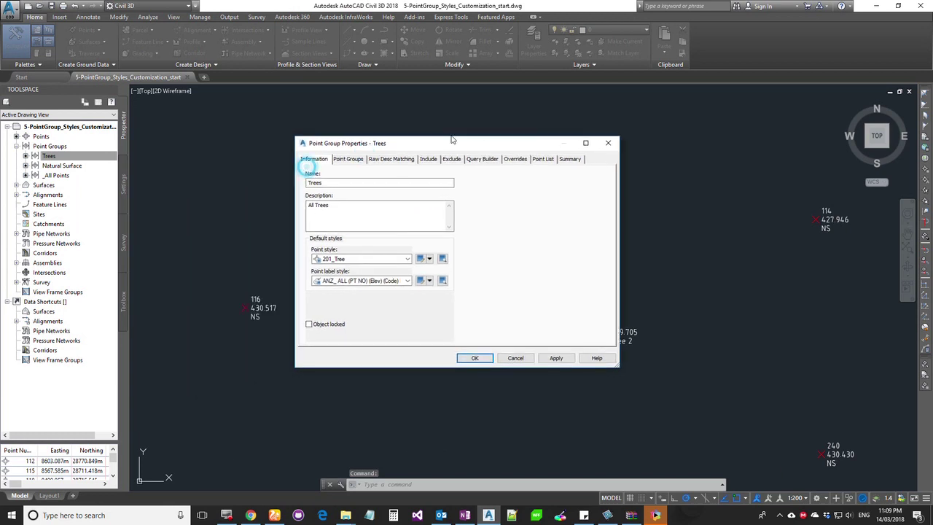
# Examine the Trees point group's name, description and default styles, including the list of available point styles
pyautogui.doubleClick(414, 165)
pyautogui.tripleClick(427, 189)
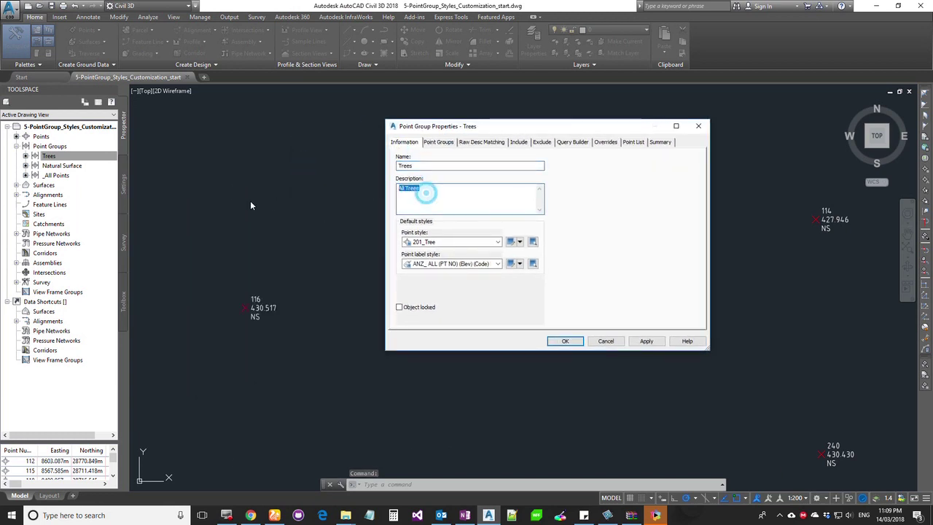
pyautogui.click(436, 242)
pyautogui.click(435, 244)
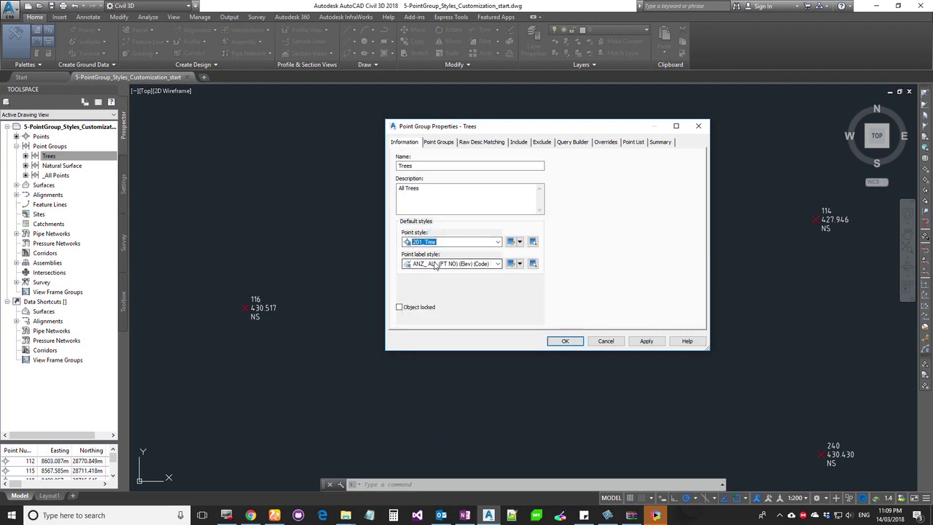
pyautogui.moveTo(467, 126); pyautogui.dragTo(240, 137)
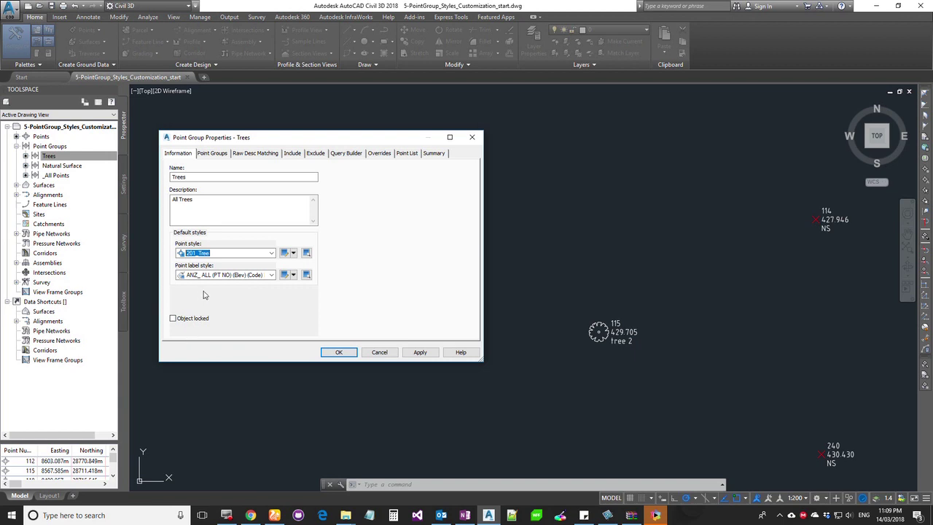
pyautogui.moveTo(310, 142); pyautogui.dragTo(531, 132)
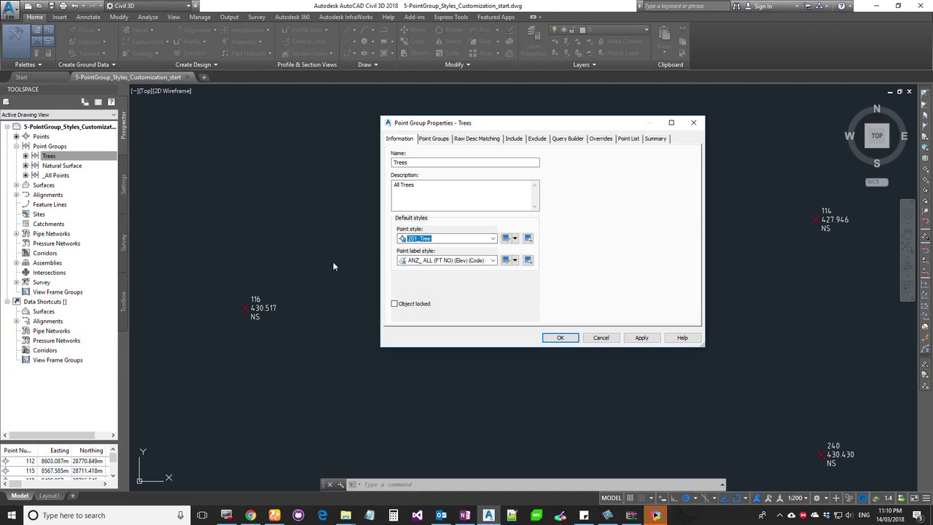
pyautogui.click(493, 239)
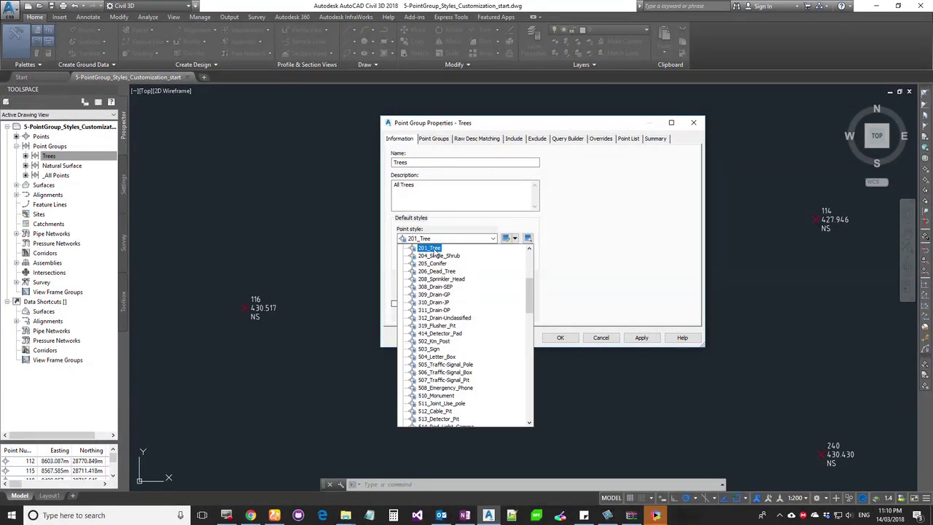
pyautogui.click(612, 239)
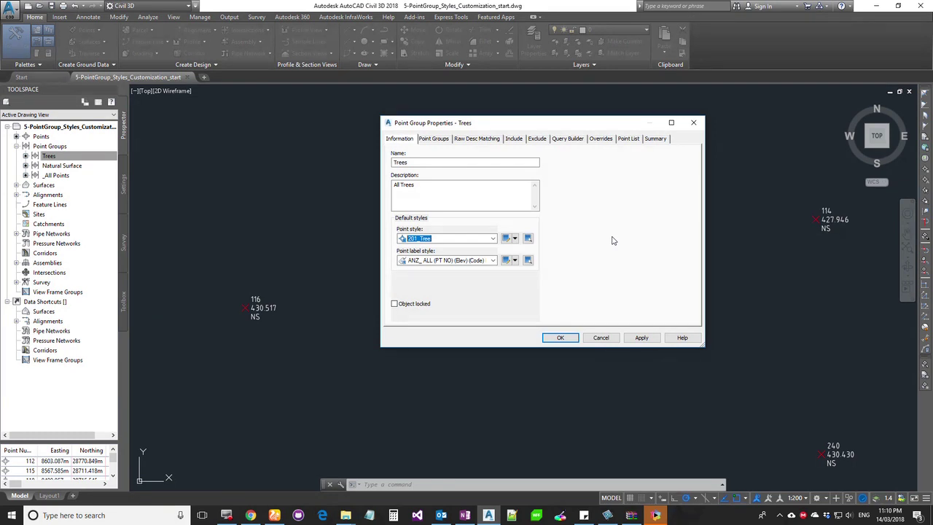
# Copy the Trees group's current point style, 201_Tree, and name the copy 201_Tree_Expertisor
pyautogui.click(515, 240)
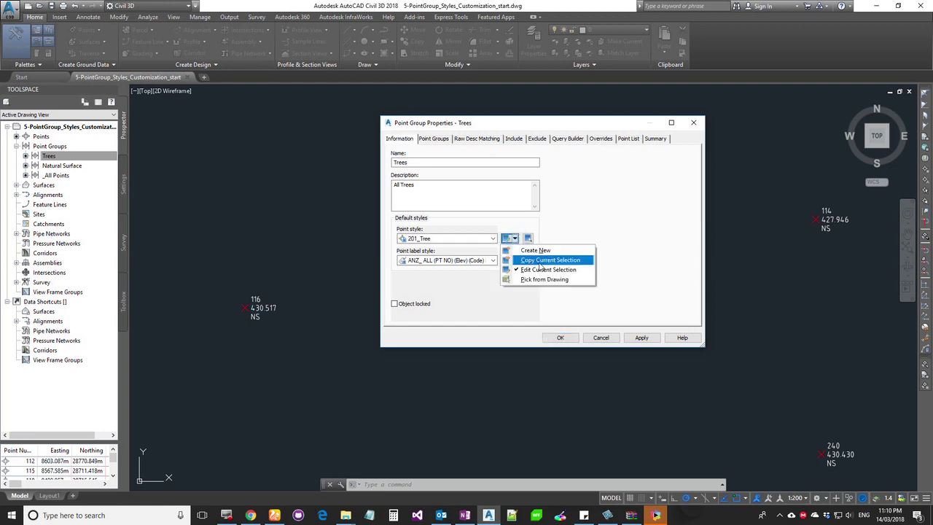
pyautogui.click(545, 261)
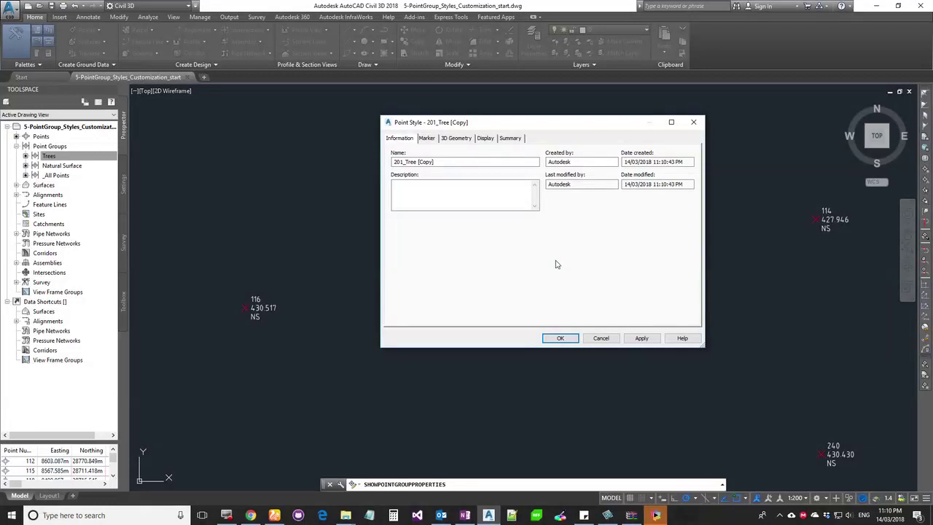
pyautogui.moveTo(477, 124); pyautogui.dragTo(508, 274)
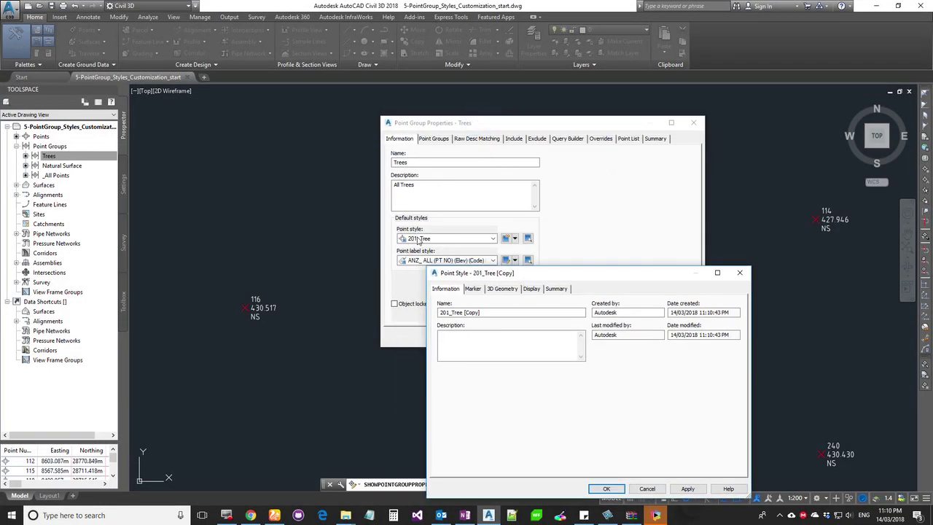
pyautogui.moveTo(485, 312); pyautogui.dragTo(465, 316)
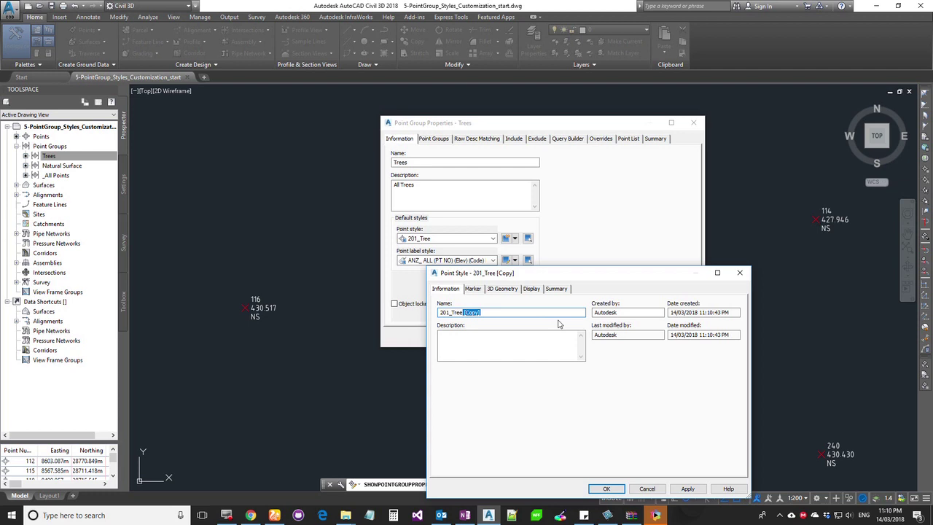
pyautogui.write('_Expertisor')
pyautogui.moveTo(520, 312); pyautogui.dragTo(464, 312)
pyautogui.moveTo(525, 276); pyautogui.dragTo(526, 226)
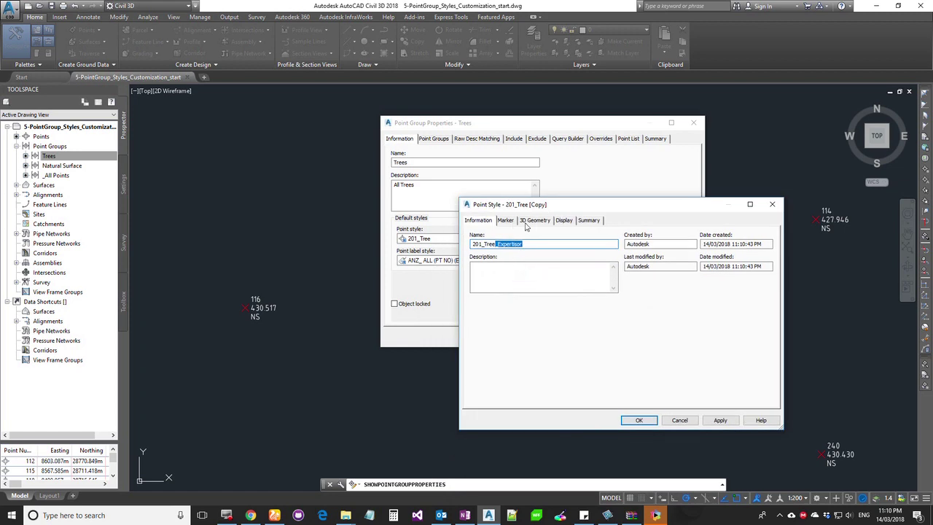
# Try custom markers for the new point style, combining plus, tick, dot and X symbols with circle and square frames
pyautogui.click(505, 220)
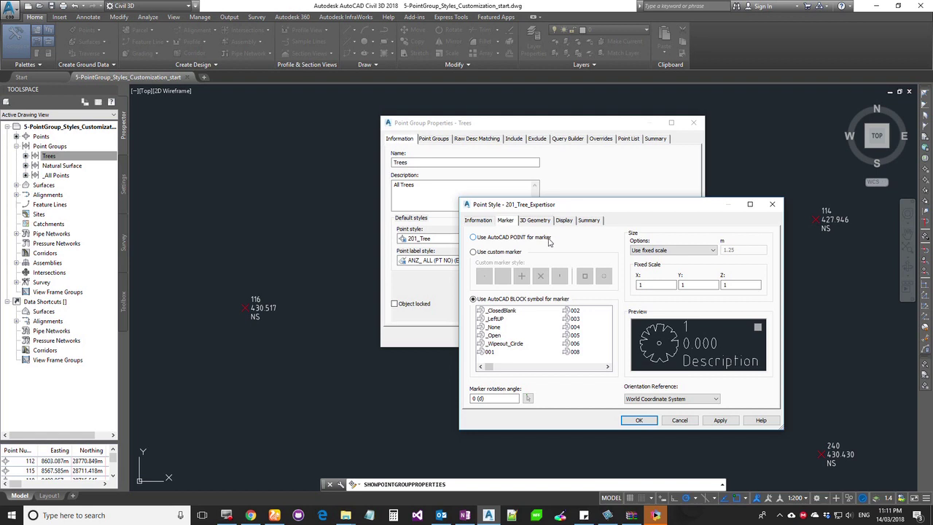
pyautogui.click(501, 253)
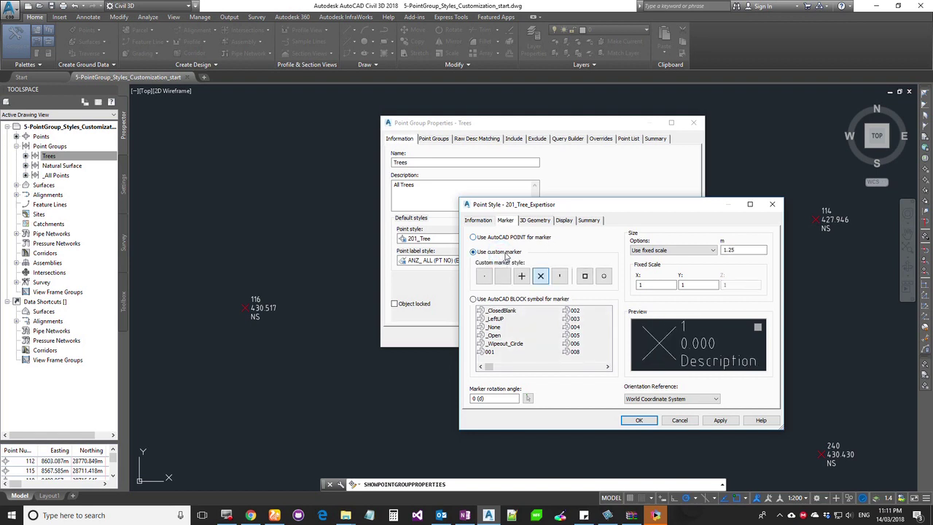
pyautogui.click(581, 281)
pyautogui.click(605, 276)
pyautogui.click(521, 276)
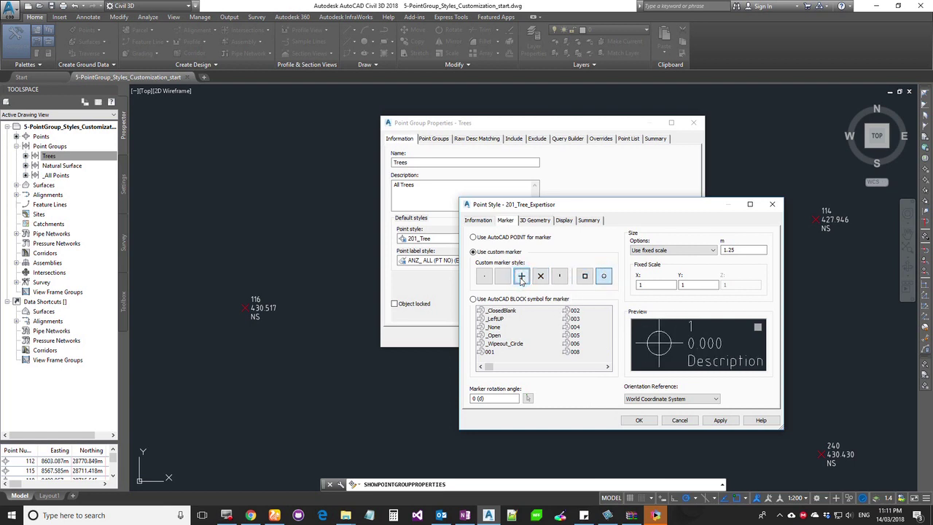
pyautogui.click(559, 276)
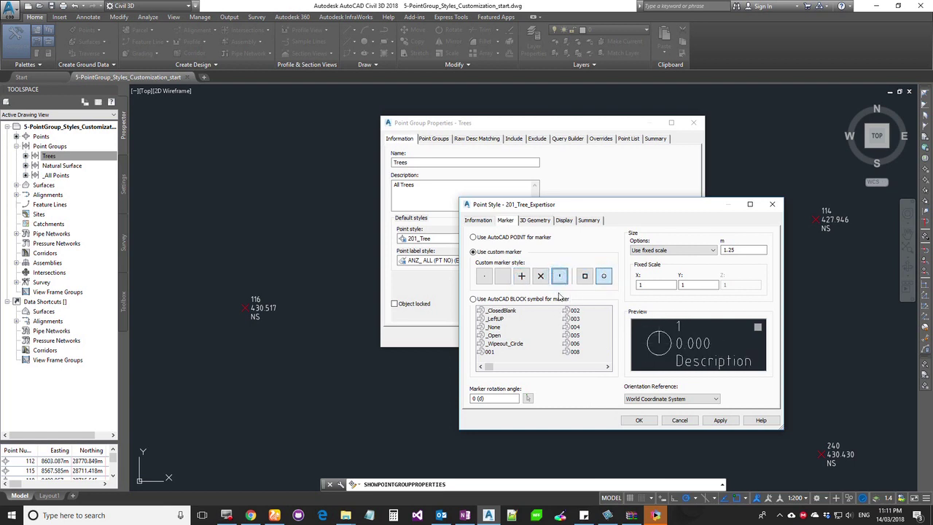
pyautogui.click(584, 277)
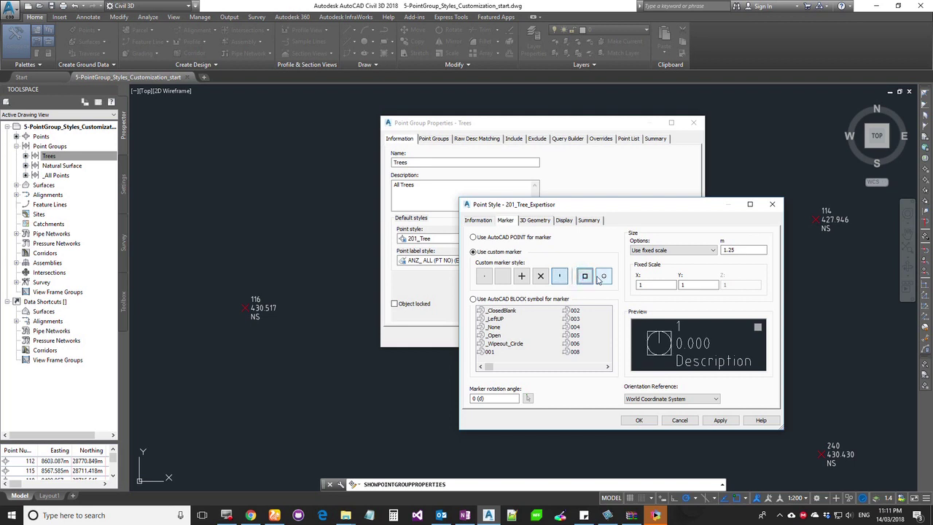
pyautogui.click(484, 276)
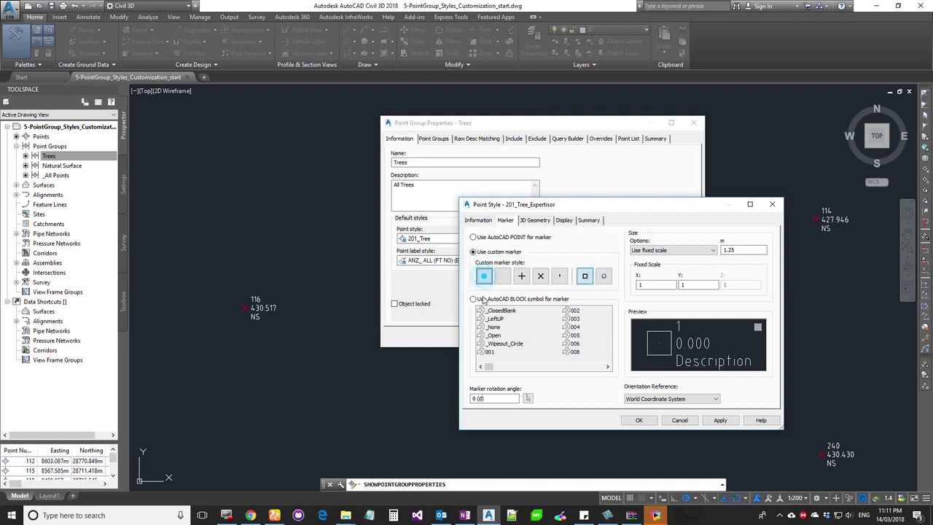
pyautogui.click(540, 276)
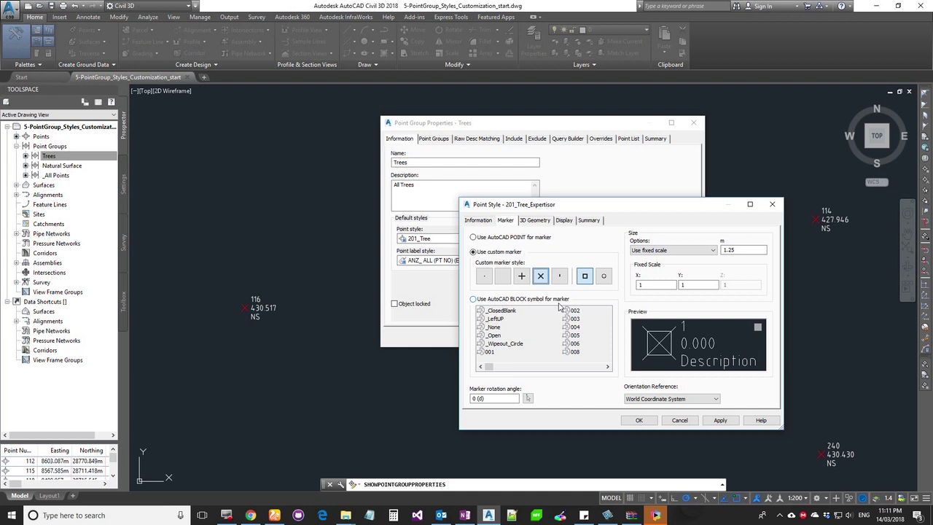
# Switch the new point style's marker to an AutoCAD block symbol and choose the Tree block
pyautogui.click(503, 300)
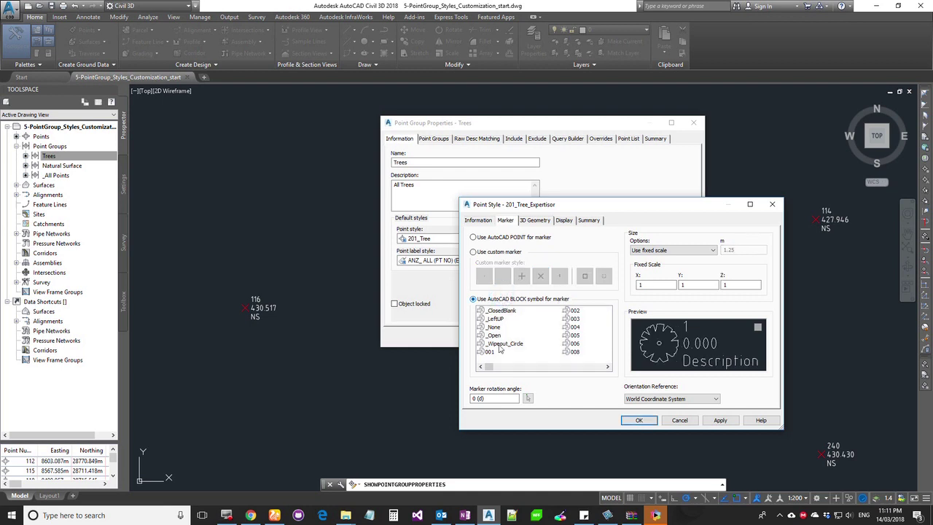
pyautogui.moveTo(489, 366); pyautogui.dragTo(548, 371)
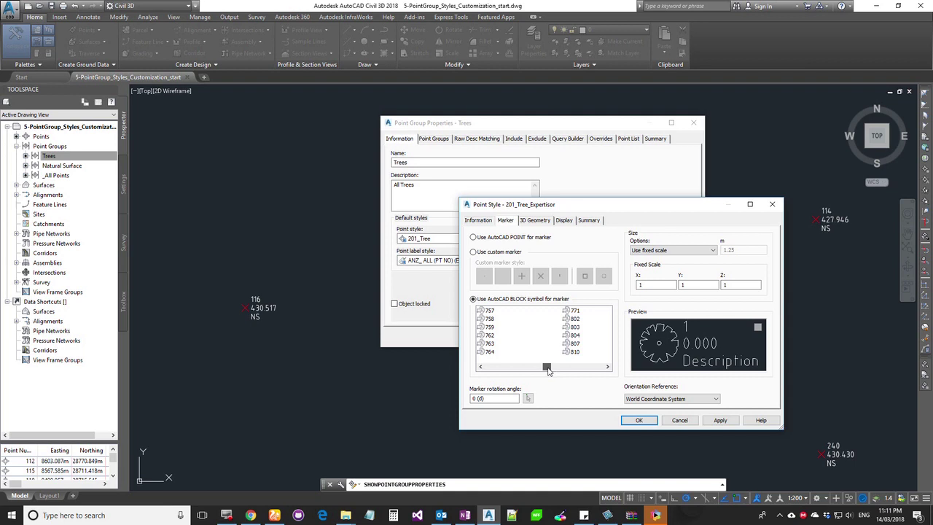
pyautogui.rightClick(527, 324)
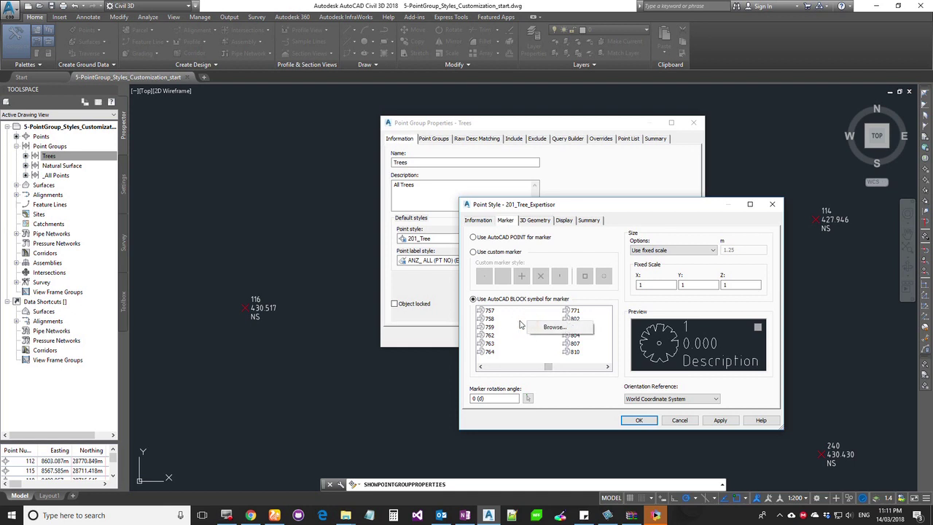
pyautogui.click(520, 324)
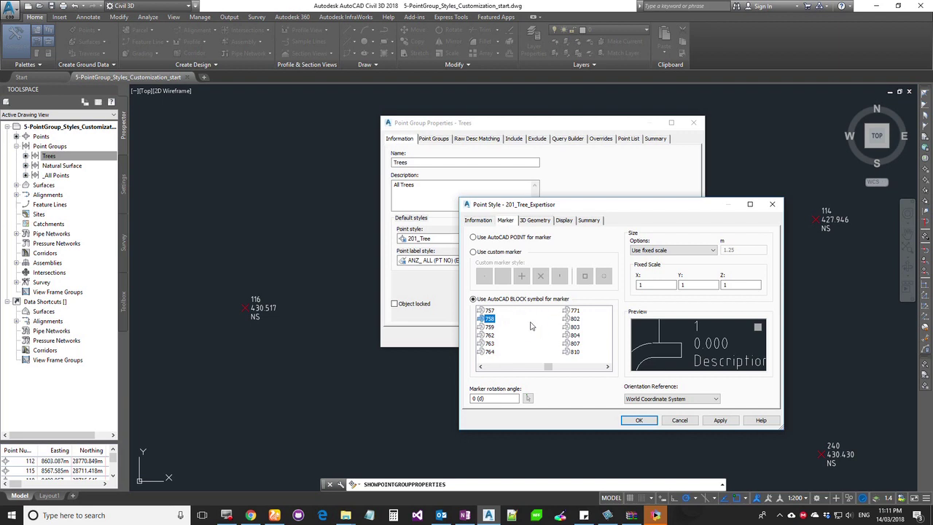
pyautogui.rightClick(532, 325)
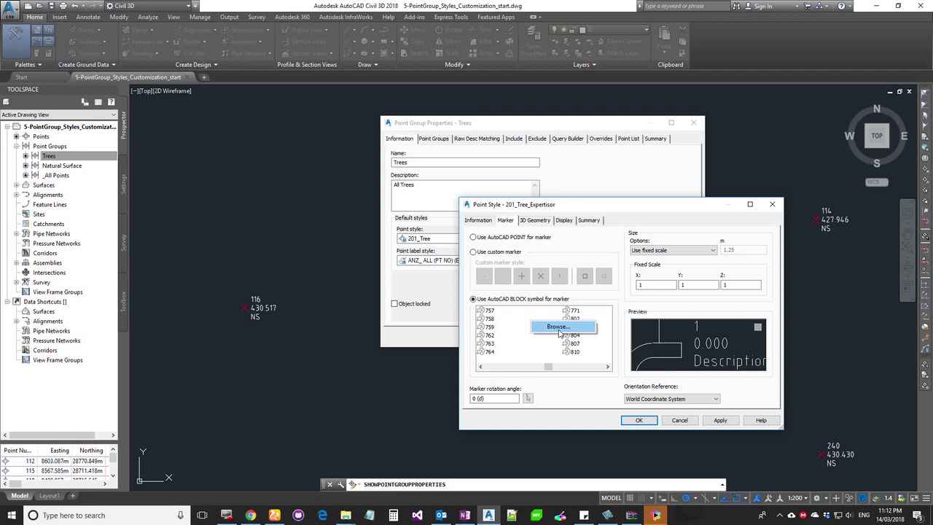
pyautogui.click(556, 377)
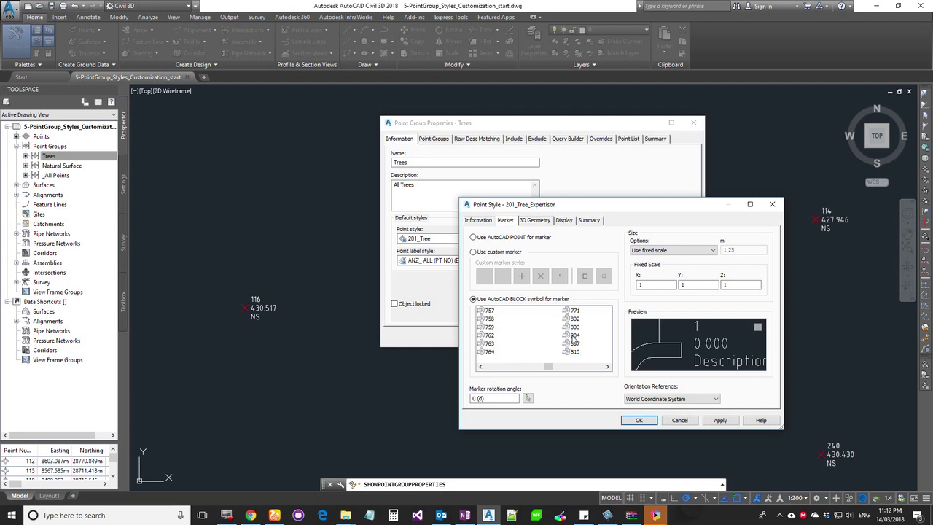
pyautogui.click(574, 337)
pyautogui.scroll(-5, 575, 339)
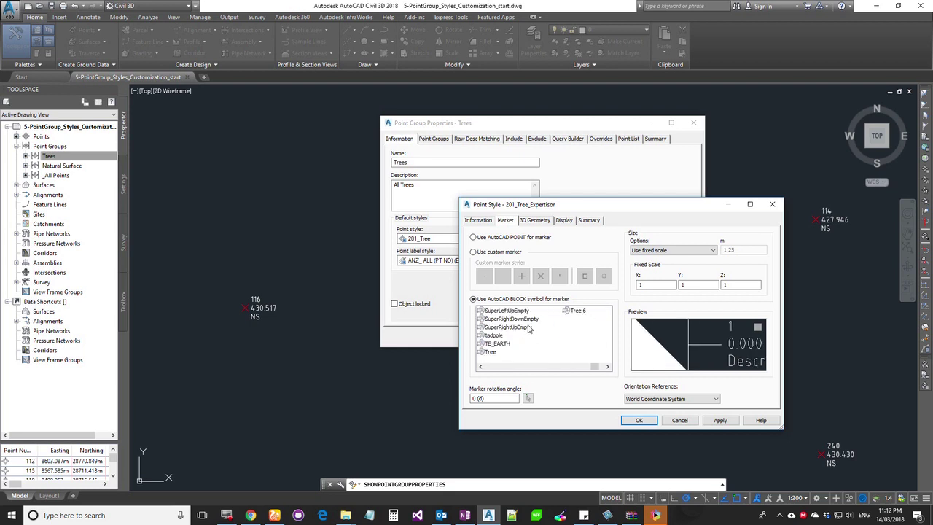
pyautogui.click(574, 311)
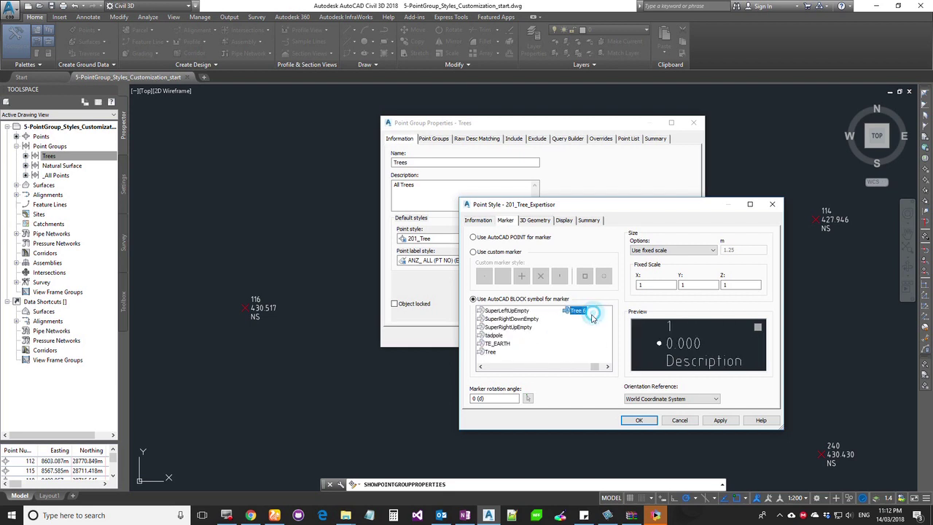
pyautogui.click(490, 351)
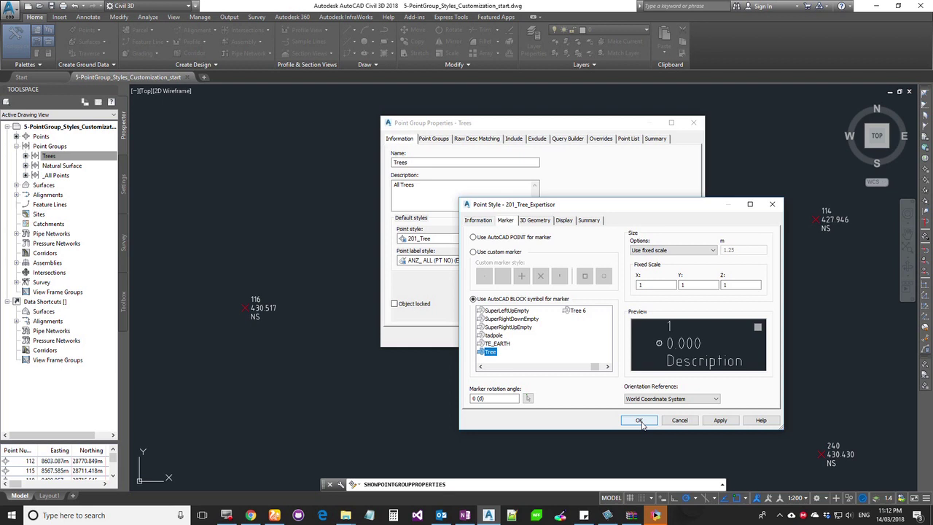
# Review the point style's 3D geometry and plan display settings, switching the Label component's visibility off and back on
pyautogui.click(534, 220)
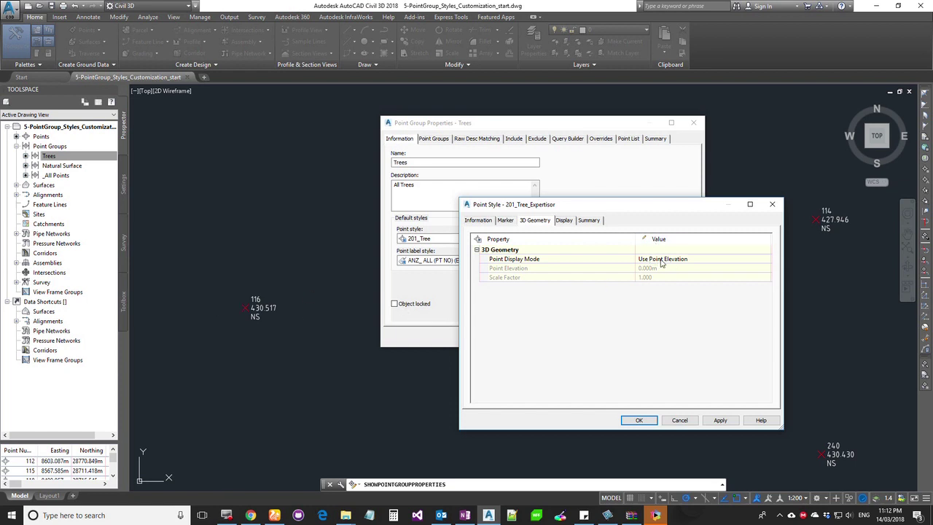
pyautogui.click(566, 221)
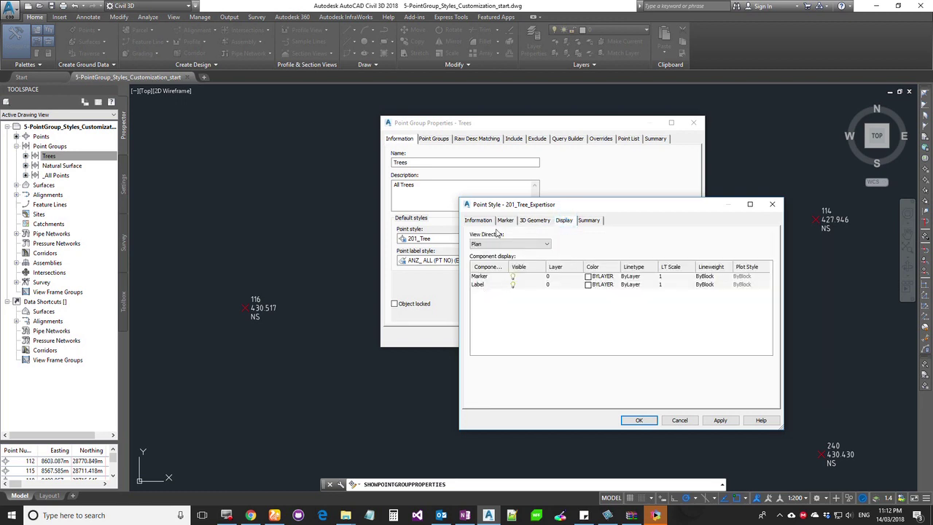
pyautogui.click(513, 286)
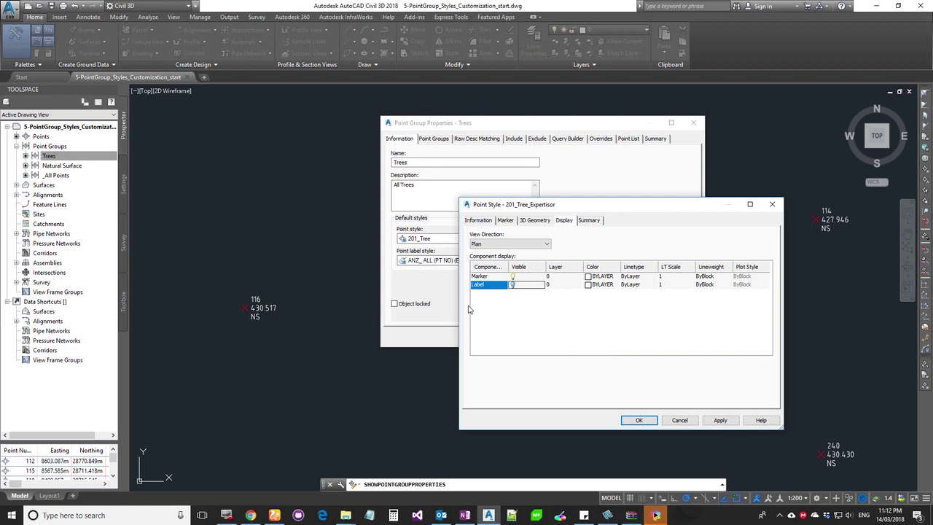
pyautogui.click(512, 285)
# Save the new point style, accept it for the Trees point group, and inspect the marker at point 115
pyautogui.click(639, 420)
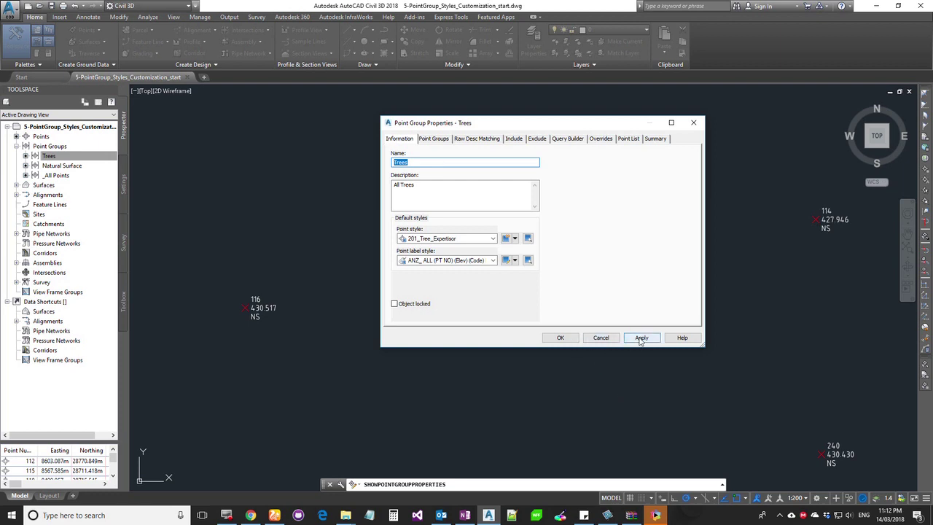
pyautogui.click(561, 338)
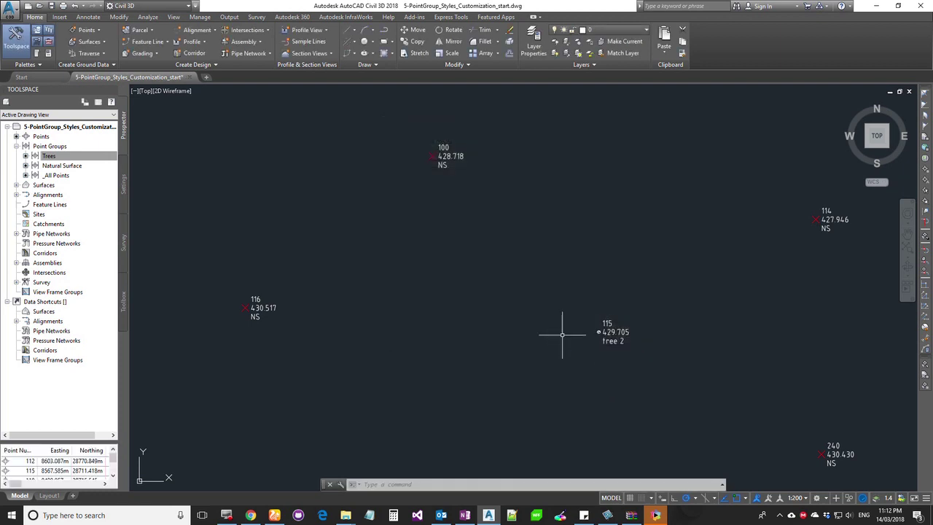
pyautogui.scroll(6, 565, 331)
pyautogui.scroll(2, 585, 321)
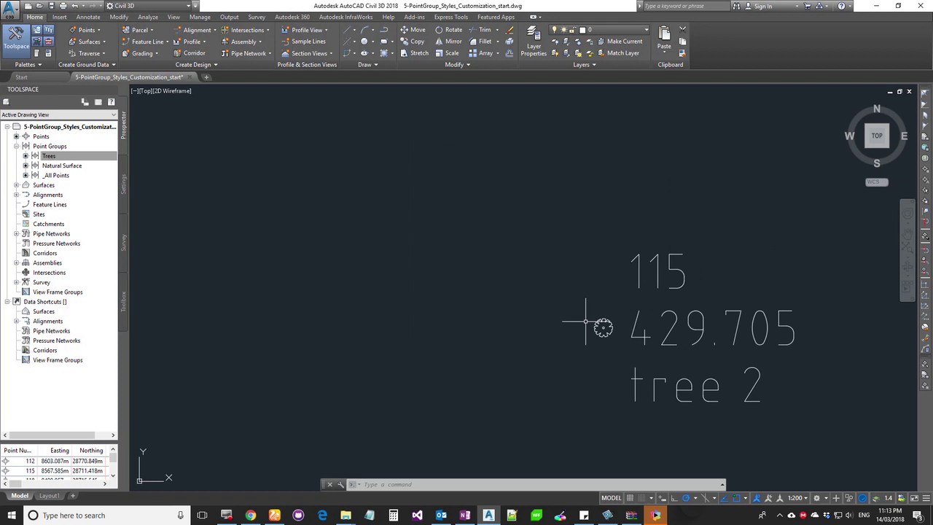
pyautogui.moveTo(593, 327)
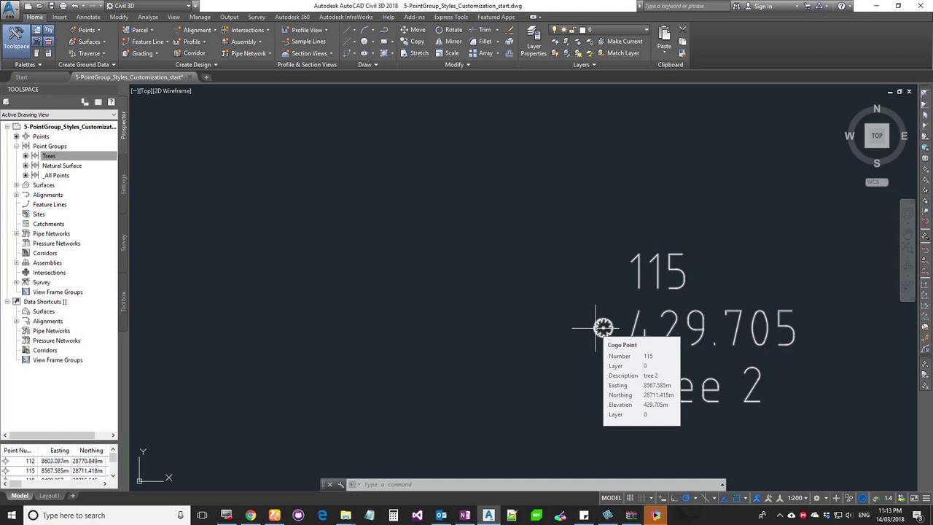
# Copy the Trees point group's current point label style and name the copy "ANZ_ ALL (PT NO) (Elev) (Code) RAW Expertisor"
pyautogui.rightClick(56, 157)
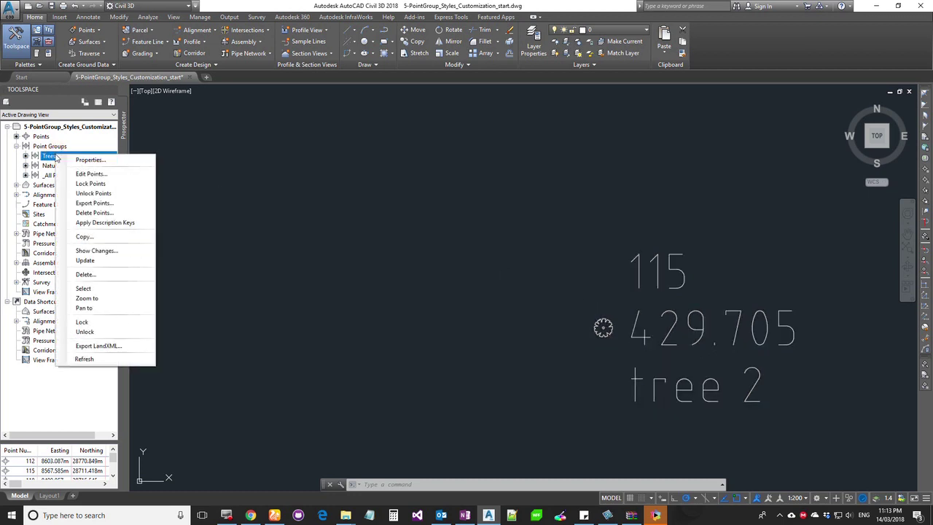
pyautogui.click(89, 160)
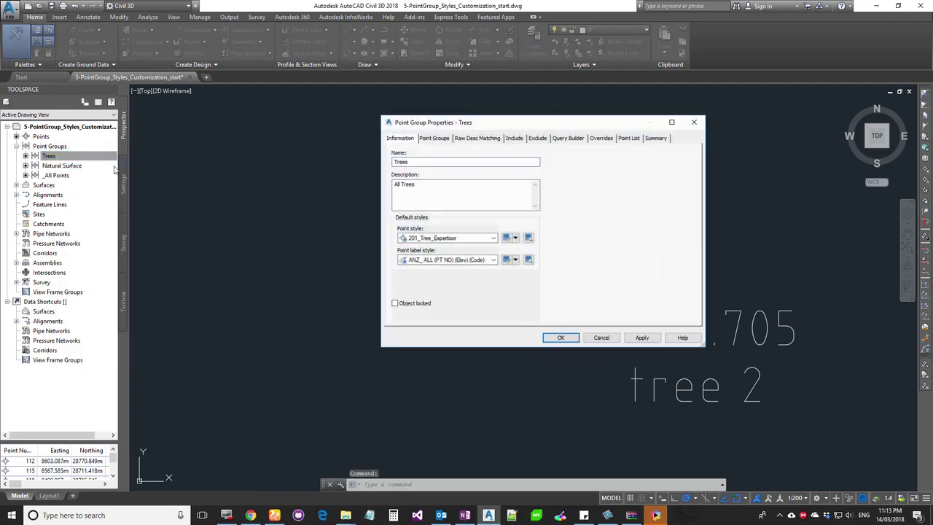
pyautogui.click(515, 260)
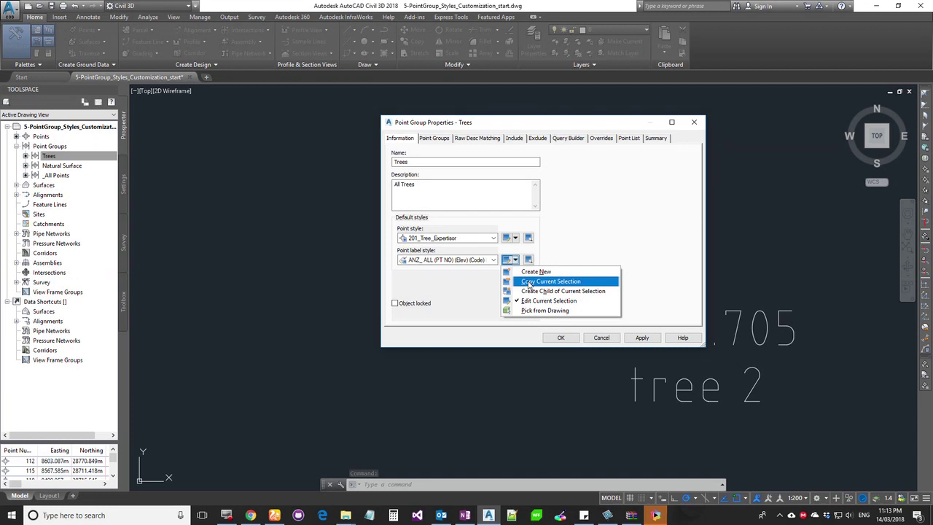
pyautogui.click(529, 283)
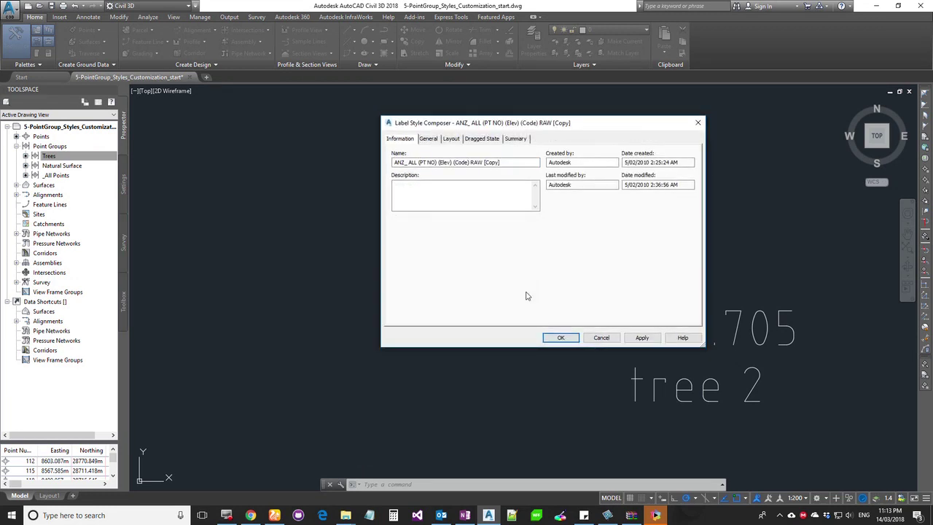
pyautogui.moveTo(508, 162); pyautogui.dragTo(484, 162)
pyautogui.write('Expertisor')
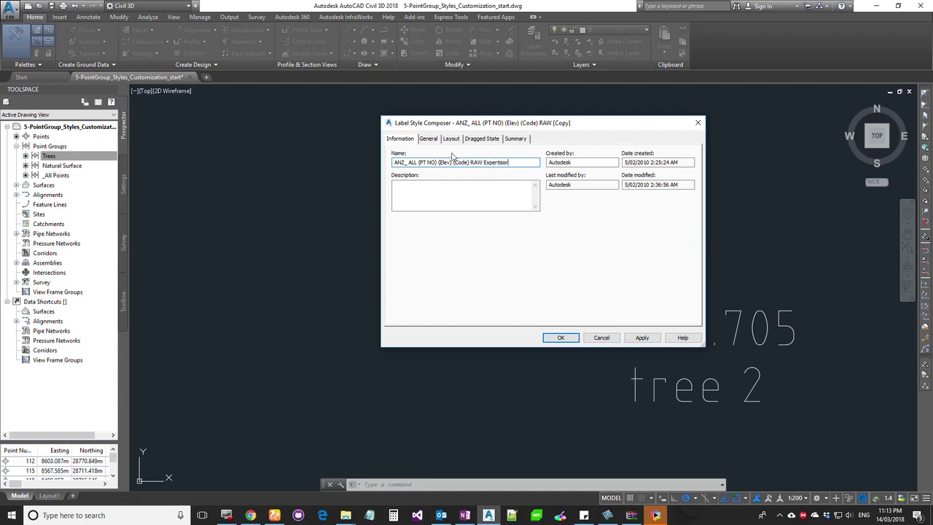
# Compare the Civil 3D Heading, Standard and Title text styles in the label style's general settings, then cancel the selection
pyautogui.click(428, 139)
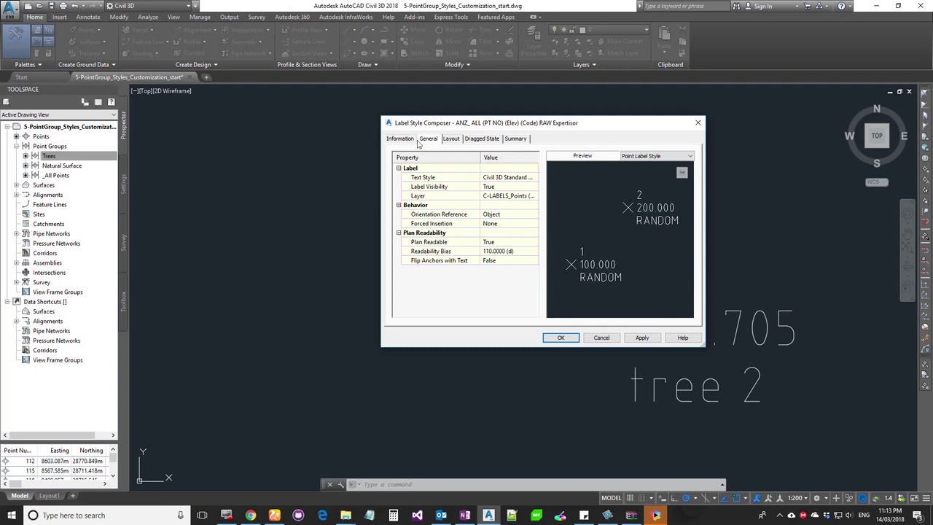
pyautogui.moveTo(464, 125); pyautogui.dragTo(475, 210)
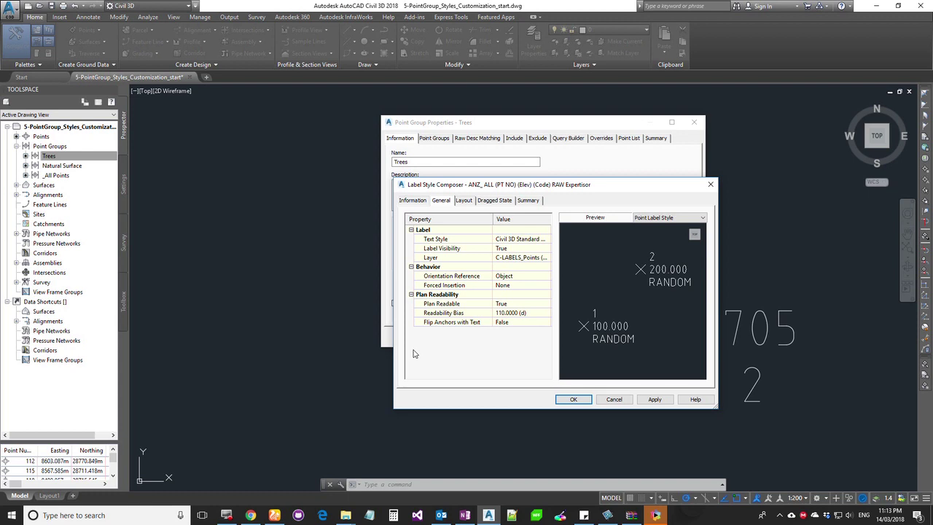
pyautogui.click(515, 244)
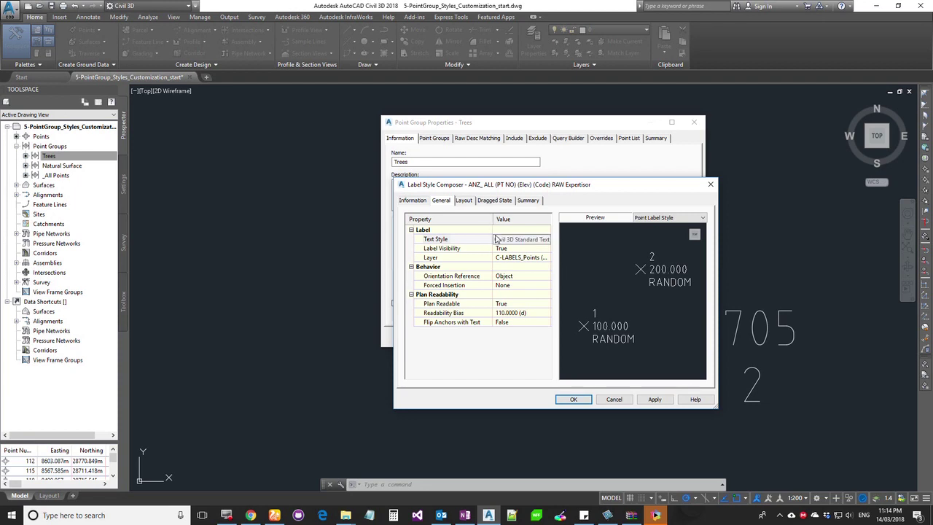
pyautogui.click(546, 240)
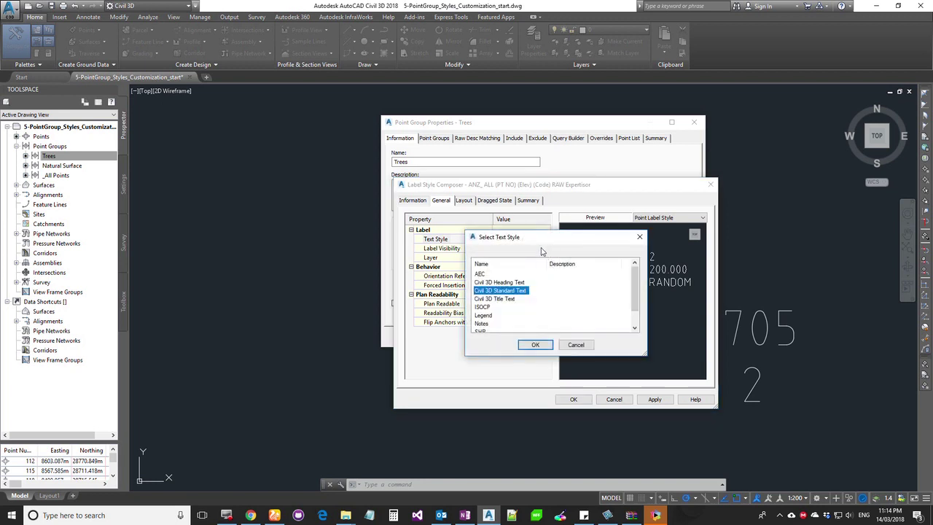
pyautogui.click(503, 299)
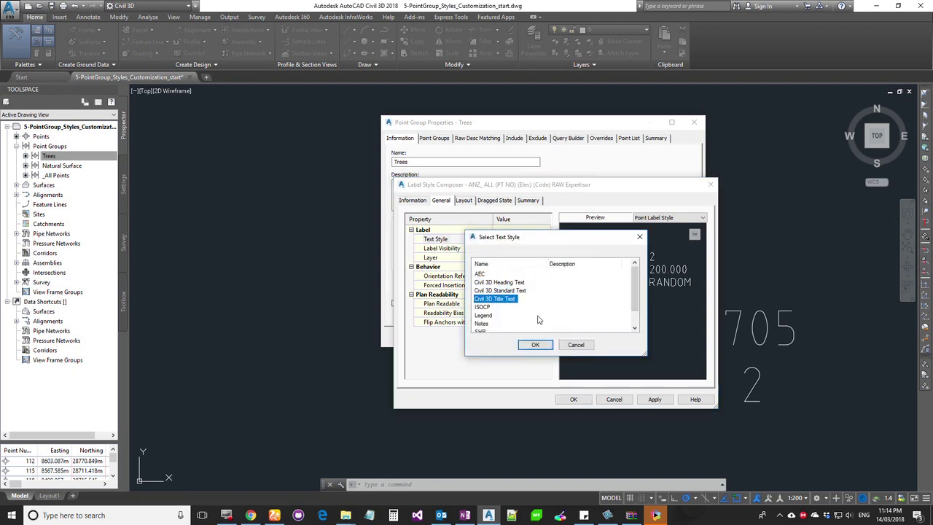
pyautogui.click(505, 283)
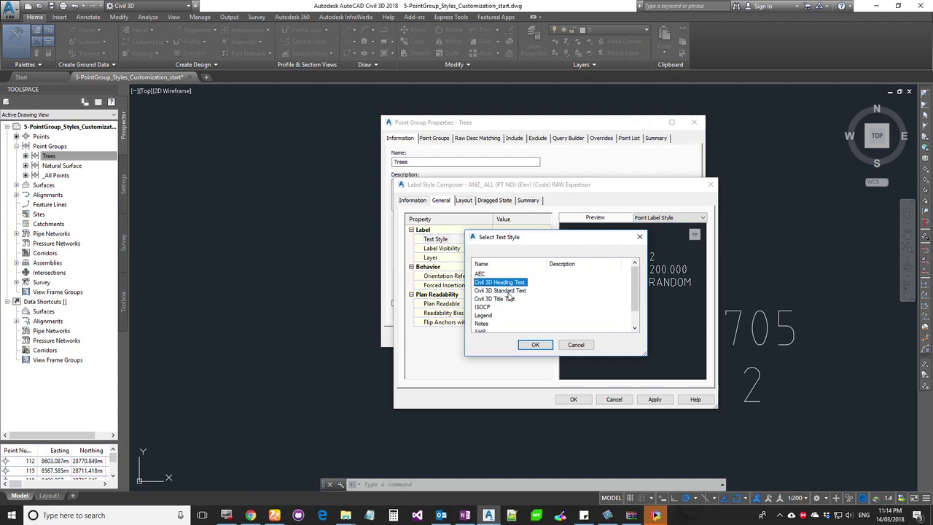
pyautogui.click(508, 291)
pyautogui.click(509, 299)
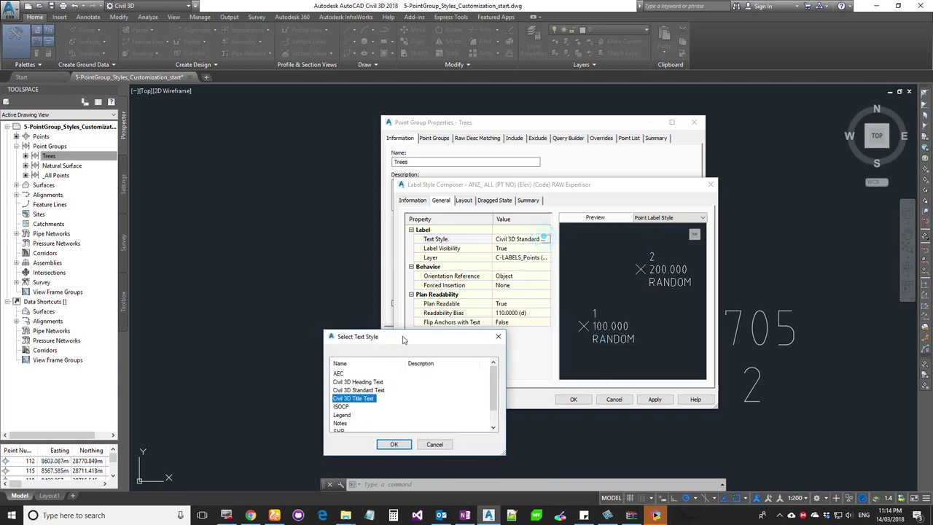
pyautogui.click(365, 390)
pyautogui.click(363, 399)
pyautogui.click(363, 382)
pyautogui.click(362, 399)
pyautogui.click(362, 382)
pyautogui.click(367, 398)
pyautogui.click(362, 381)
pyautogui.click(362, 390)
pyautogui.click(372, 399)
pyautogui.click(434, 443)
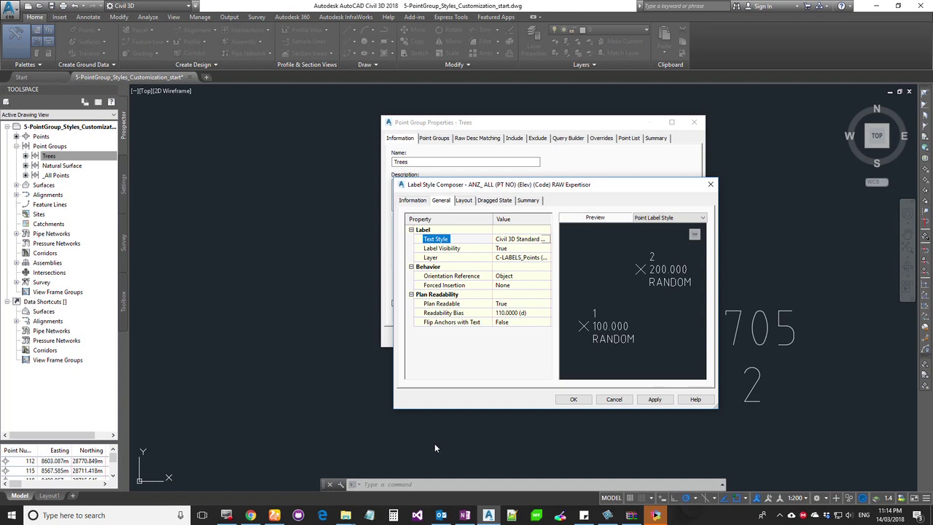
# Switch the label style's Label Visibility to False and back to True
pyautogui.click(512, 250)
pyautogui.click(513, 249)
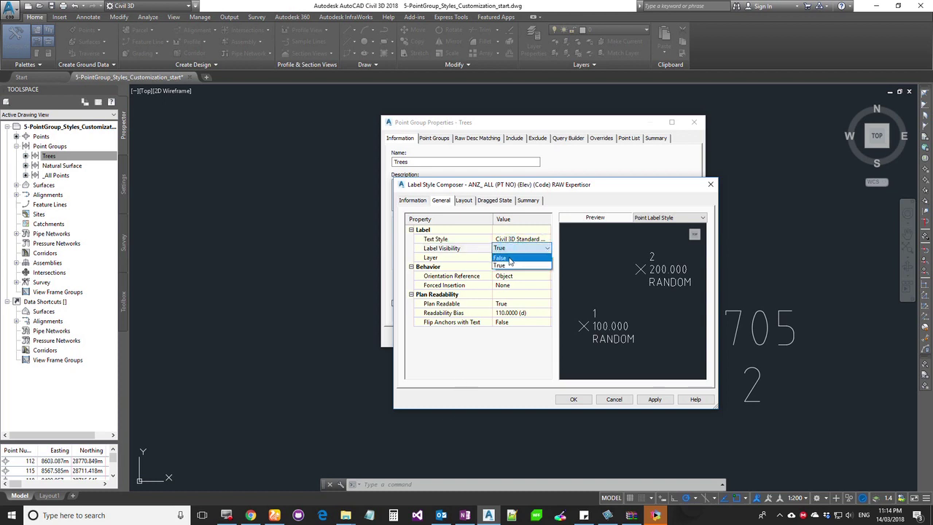
pyautogui.click(514, 267)
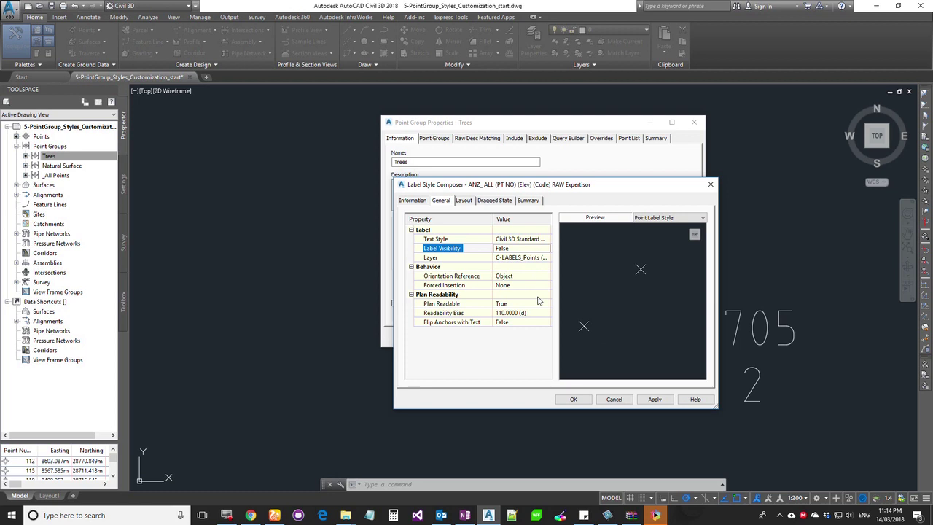
pyautogui.click(519, 249)
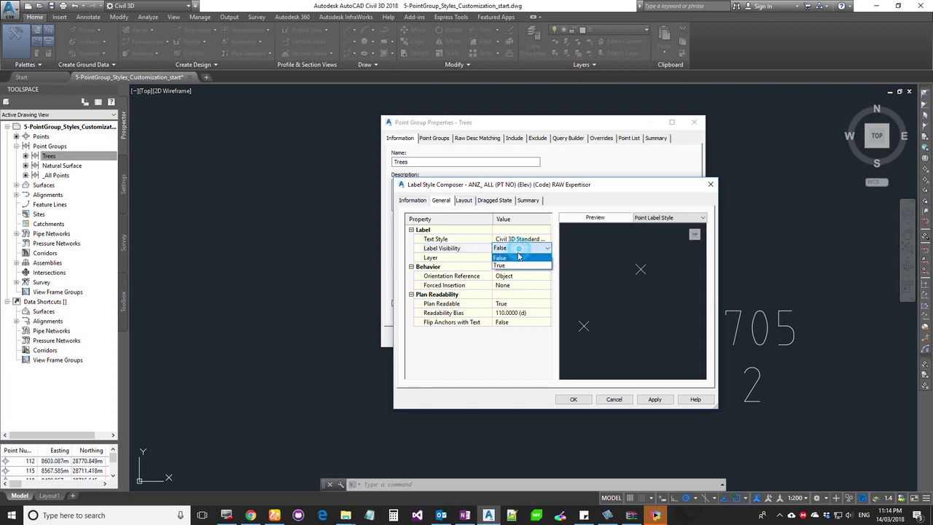
pyautogui.click(513, 259)
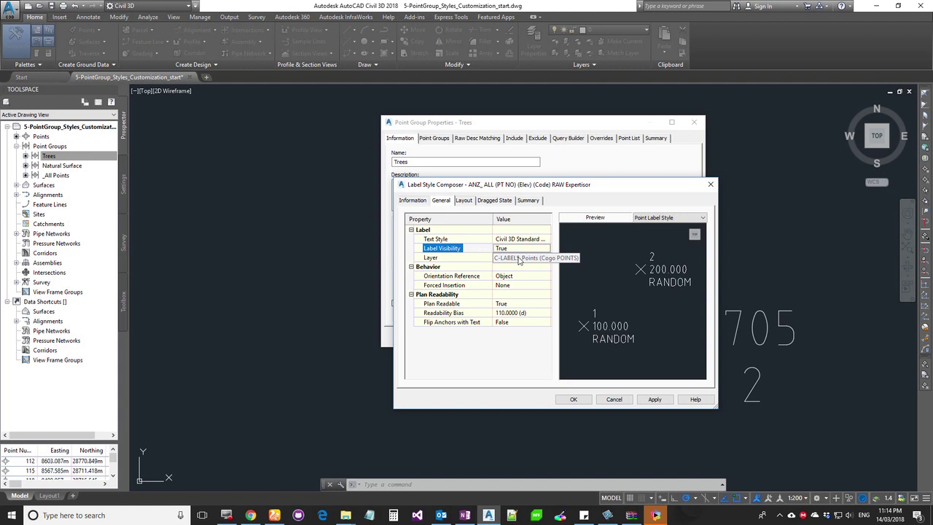
# Review the label style's Layer and Plan Readable settings
pyautogui.click(513, 260)
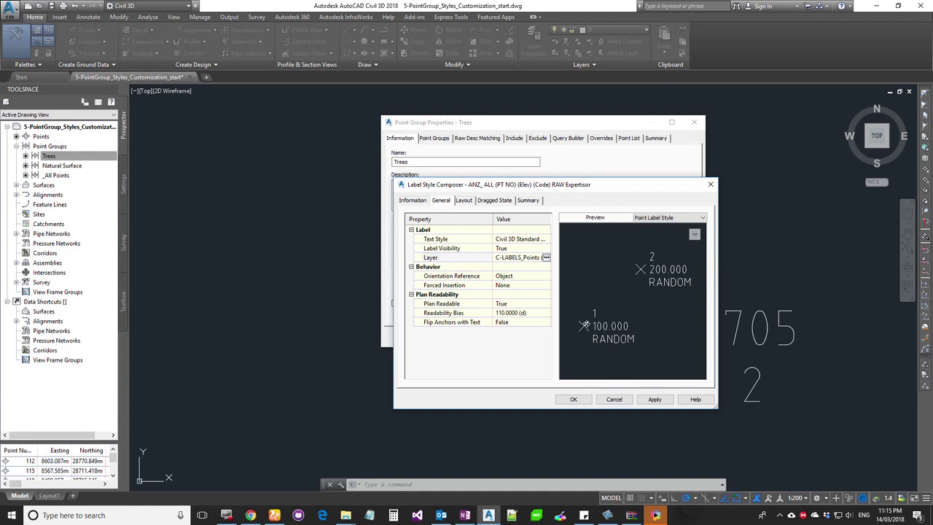
pyautogui.click(509, 305)
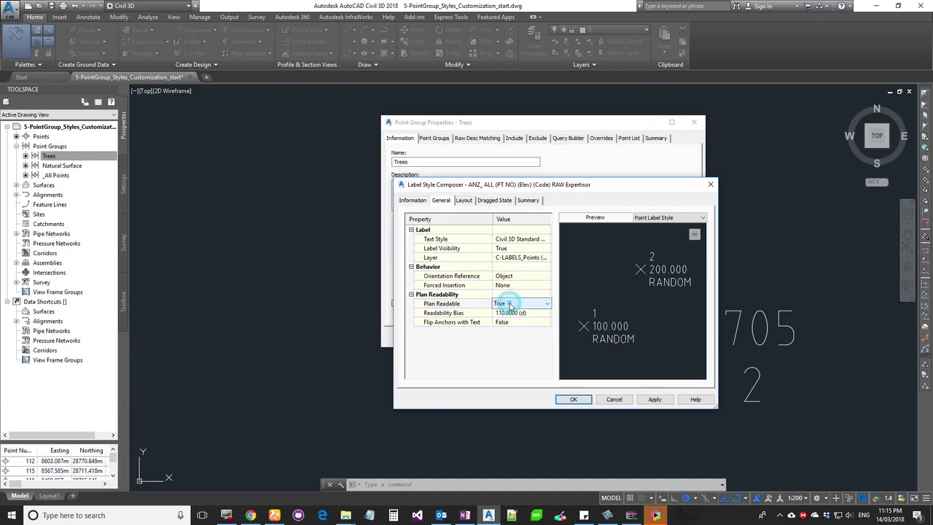
pyautogui.click(509, 304)
pyautogui.click(509, 306)
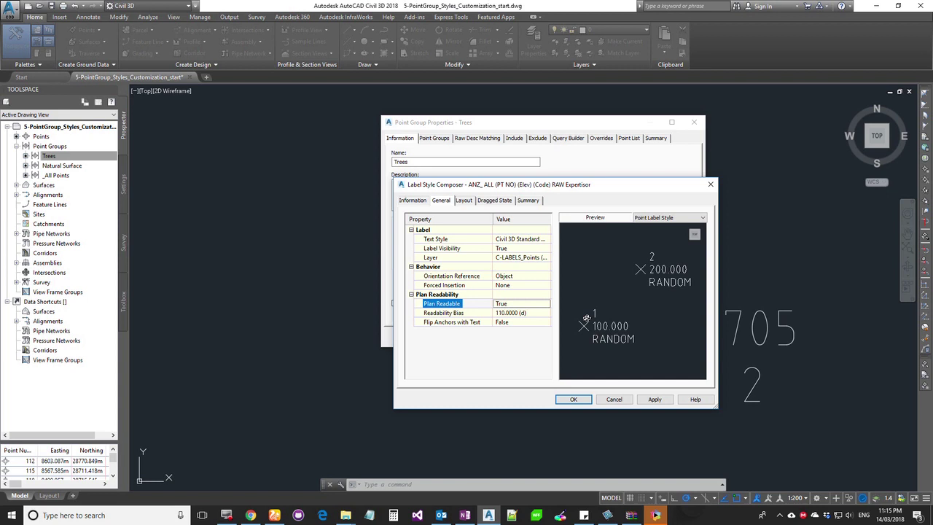
# Review the label layout's existing components and the Text, Line and Block component types that can be added
pyautogui.click(464, 201)
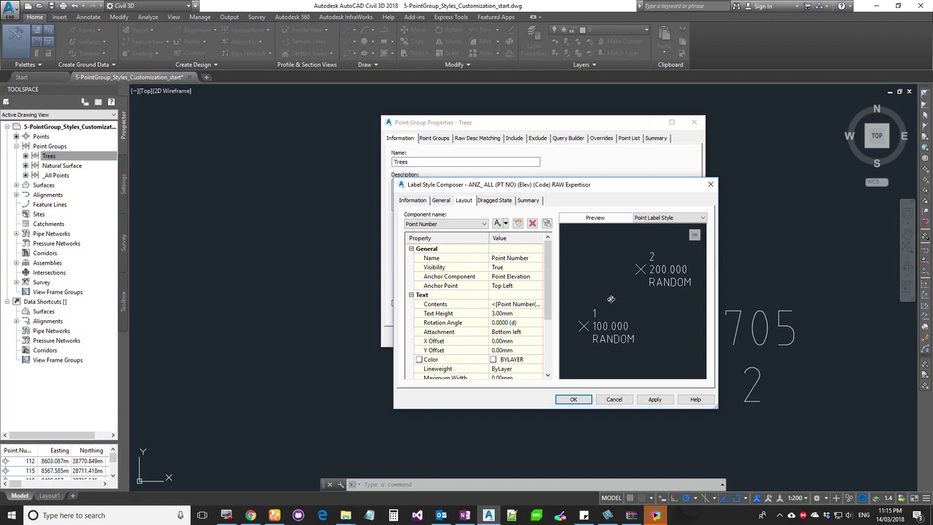
pyautogui.click(461, 224)
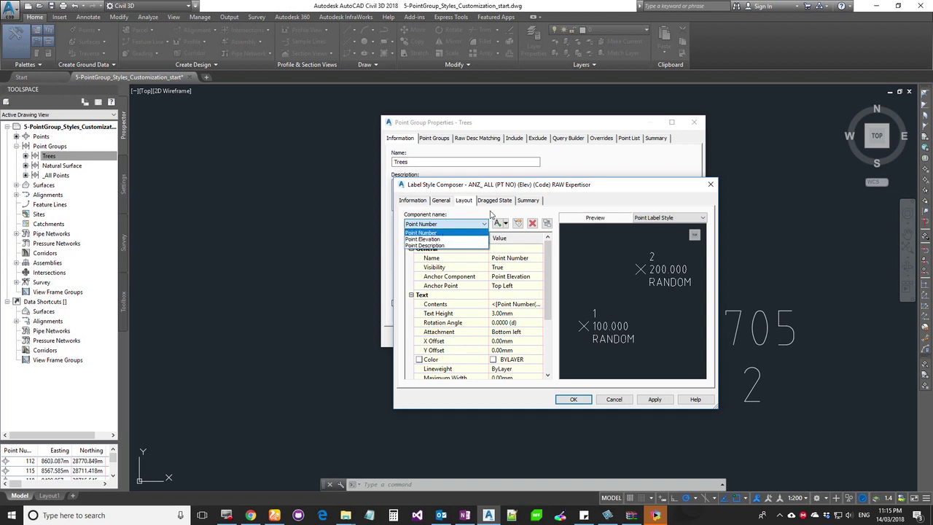
pyautogui.click(435, 234)
pyautogui.click(504, 223)
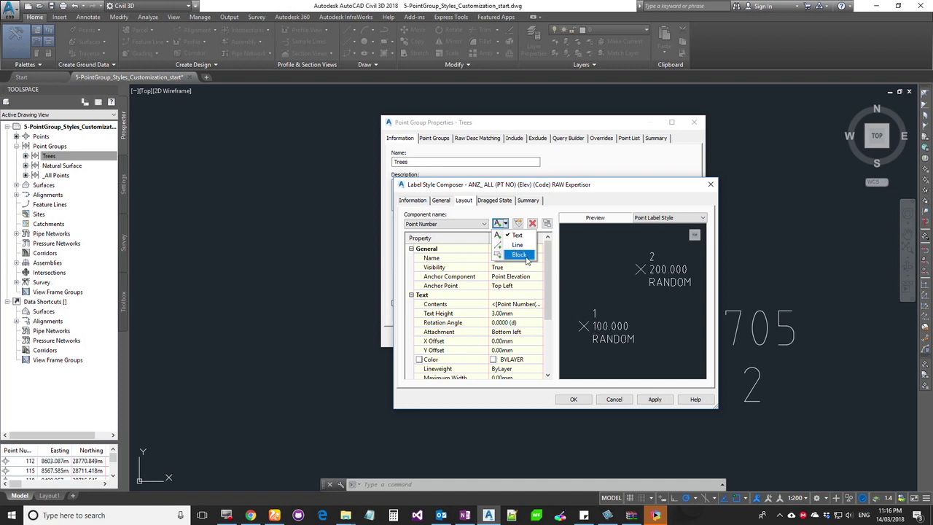
pyautogui.click(431, 218)
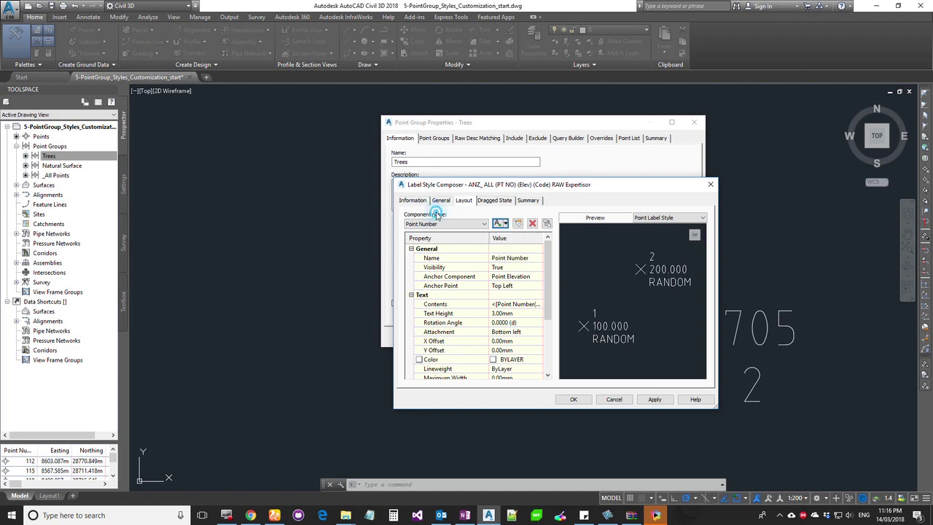
pyautogui.click(441, 224)
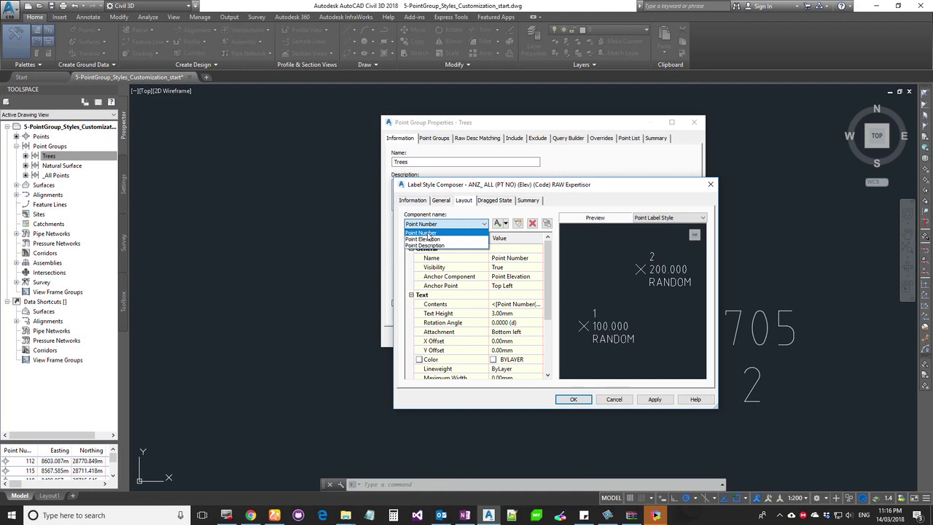
pyautogui.click(457, 214)
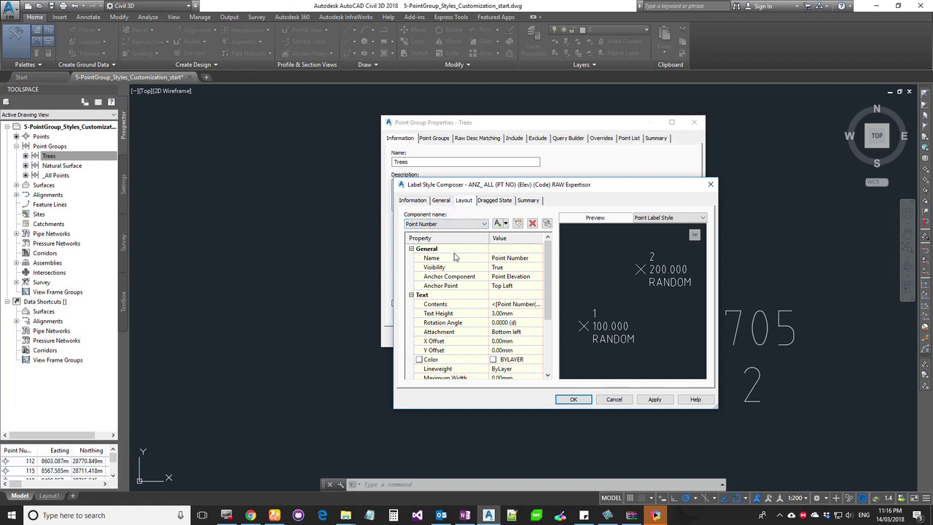
# Delete the Point Number and Point Description components from the label layout
pyautogui.moveTo(548, 288)
pyautogui.mouseDown()
pyautogui.moveTo(544, 342)
pyautogui.moveTo(544, 288)
pyautogui.mouseUp()
pyautogui.click(437, 224)
pyautogui.click(437, 235)
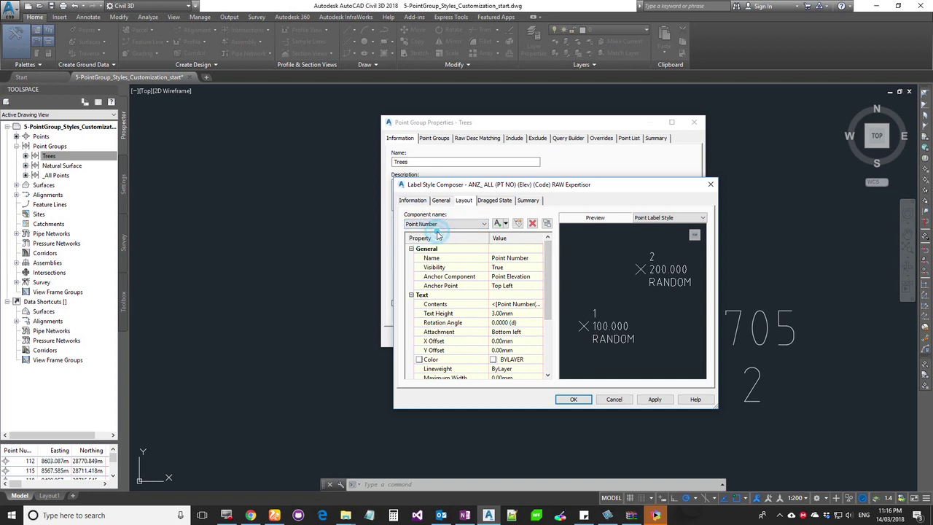
pyautogui.click(532, 223)
pyautogui.click(445, 224)
pyautogui.click(437, 241)
pyautogui.click(532, 223)
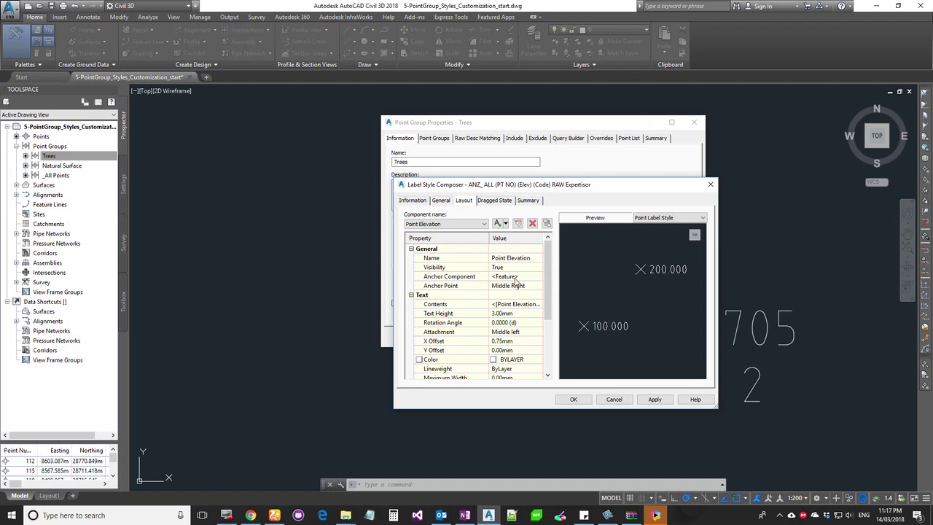
# Rename the remaining Point Elevation label component as "Point Data"
pyautogui.click(515, 257)
pyautogui.click(515, 258)
pyautogui.doubleClick(516, 258)
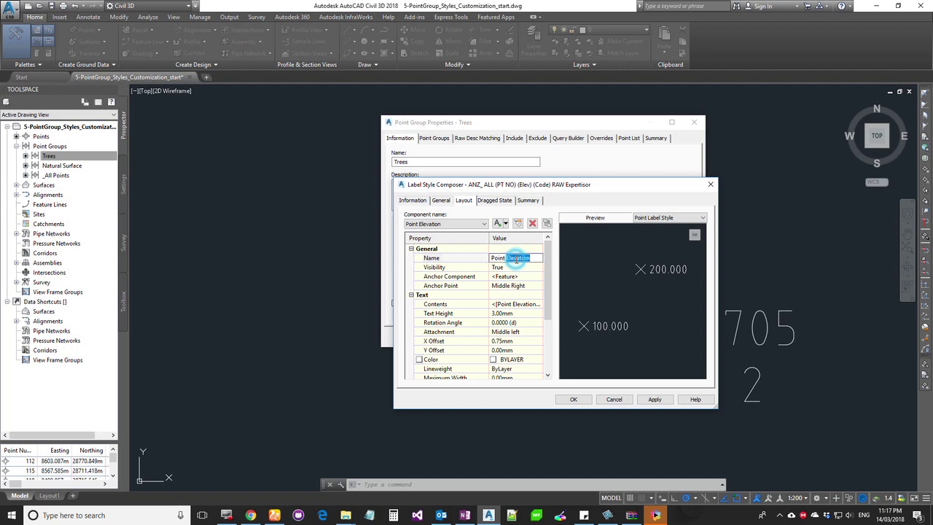
pyautogui.write('Data')
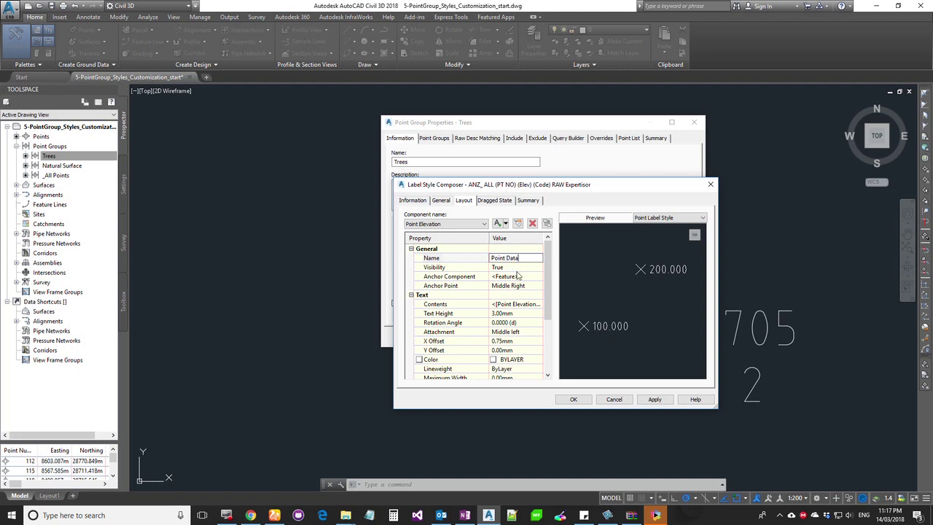
pyautogui.click(525, 295)
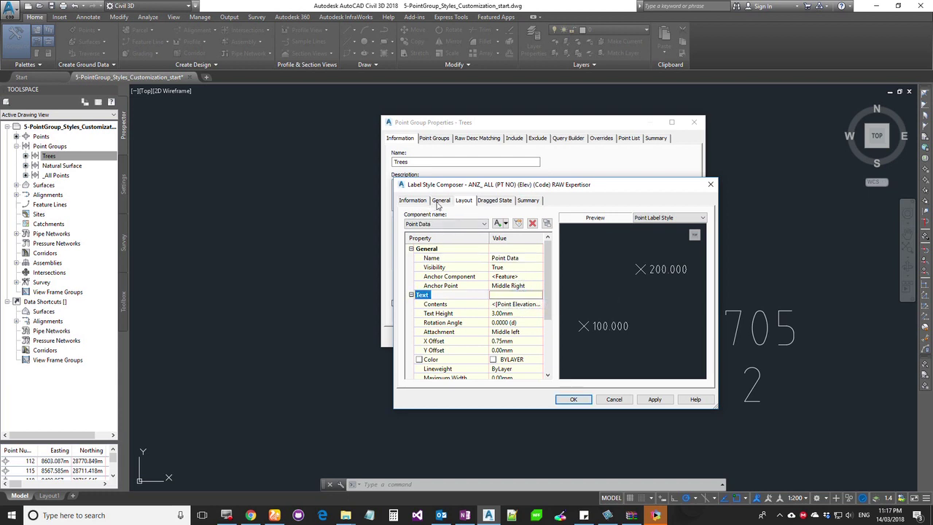
pyautogui.click(522, 288)
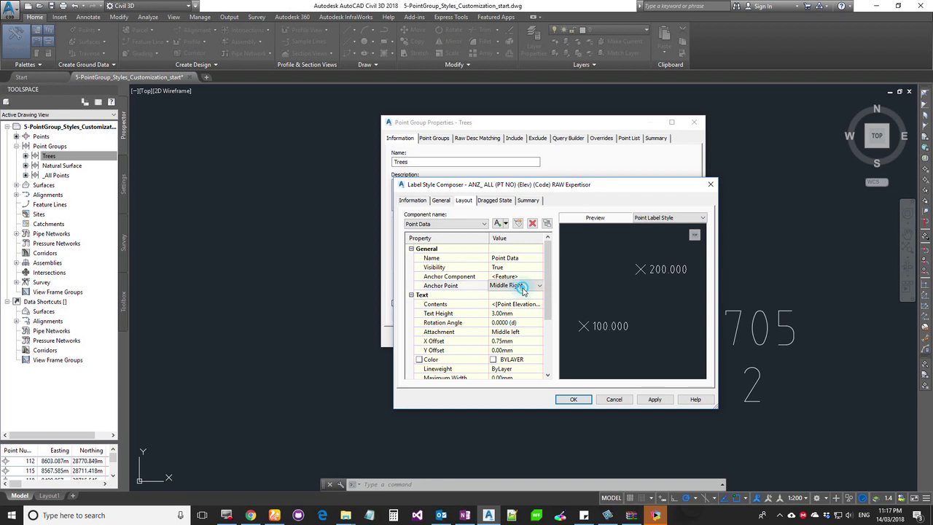
pyautogui.click(521, 287)
pyautogui.click(523, 290)
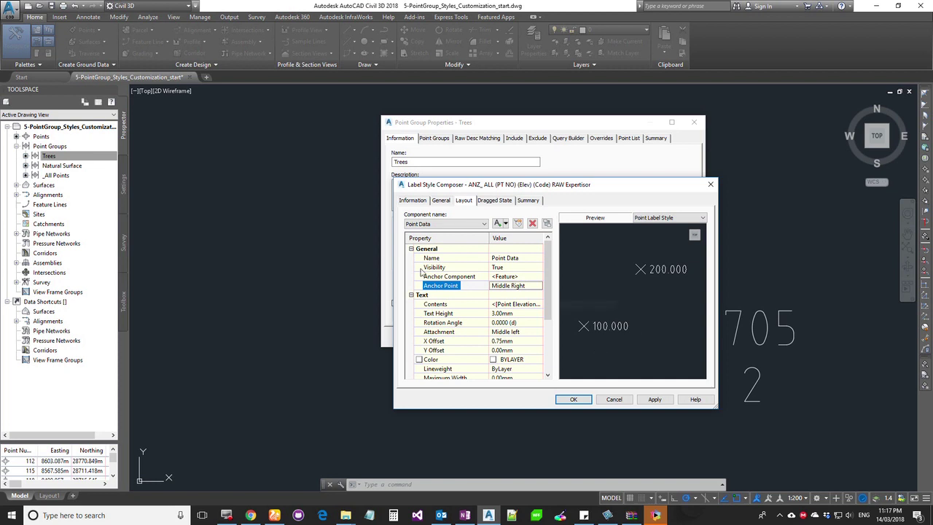
# Open the Point Data component's text contents and examine the existing Point Elevation field with its property modifiers
pyautogui.click(513, 304)
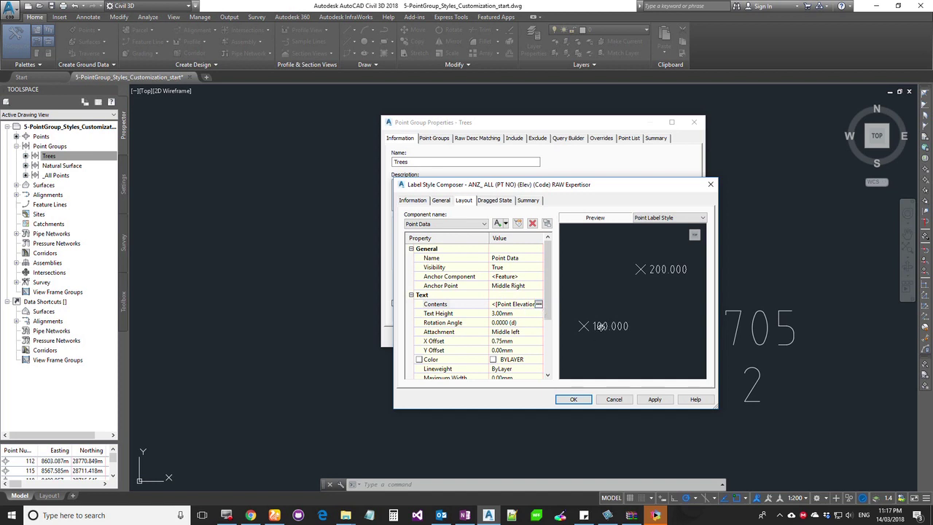
pyautogui.click(539, 304)
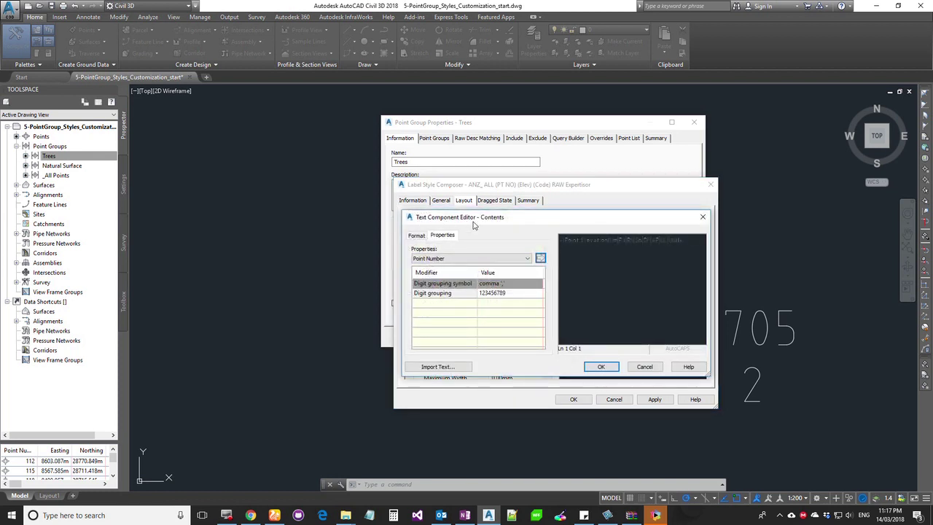
pyautogui.click(685, 242)
pyautogui.hotkey('ctrl', 'a')
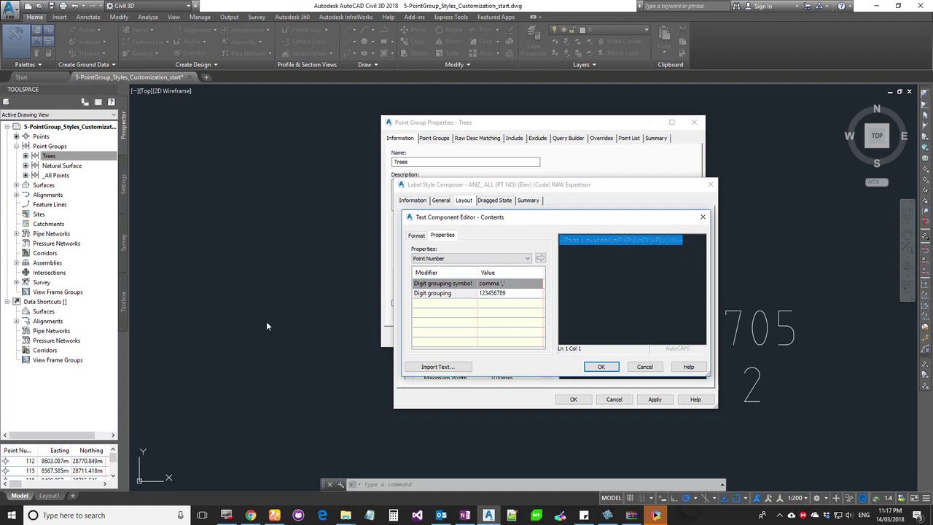
pyautogui.click(599, 262)
pyautogui.click(677, 240)
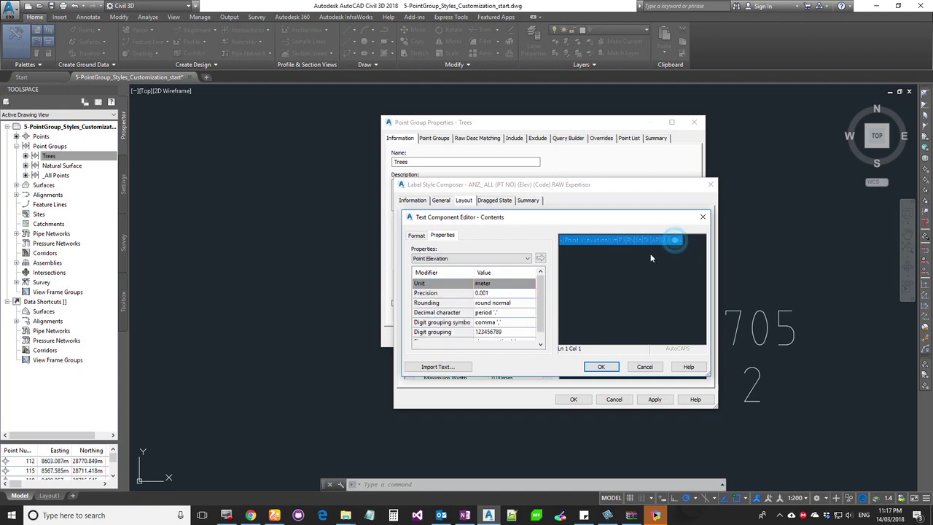
pyautogui.click(471, 259)
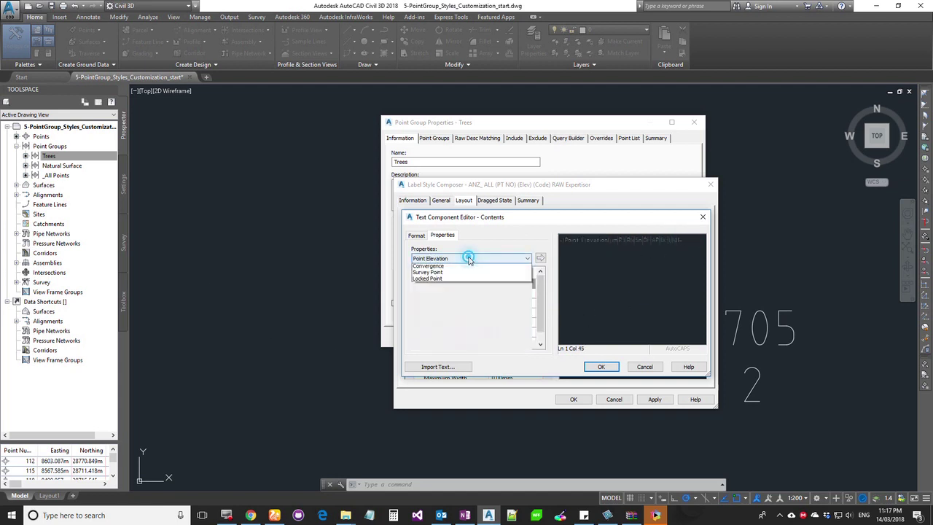
pyautogui.click(470, 260)
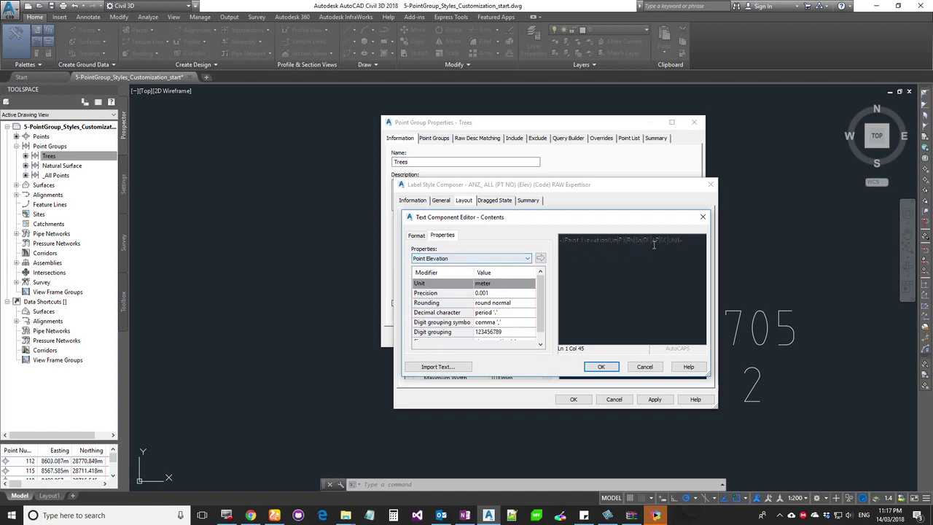
# Delete the existing Point Elevation field so that the component's text contents are empty
pyautogui.click(642, 304)
pyautogui.hotkey('ctrl', 'a')
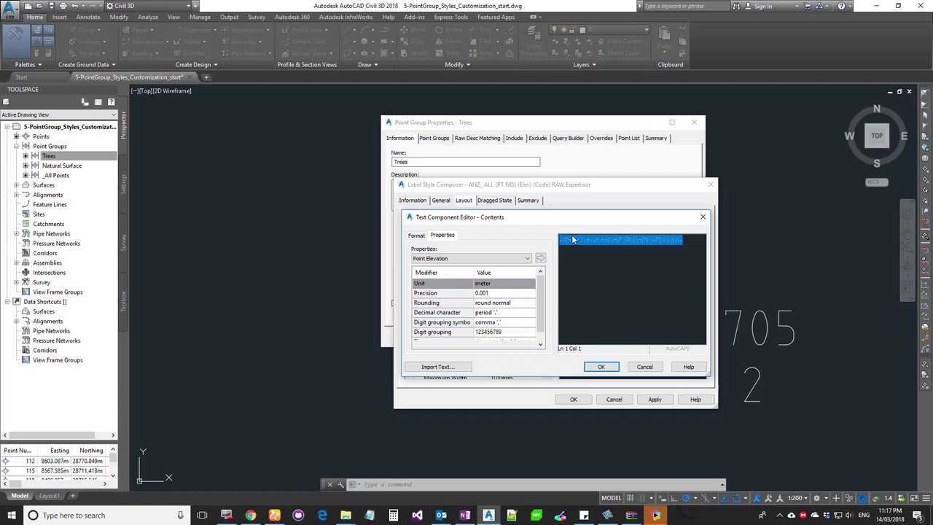
pyautogui.rightClick(615, 253)
pyautogui.click(696, 247)
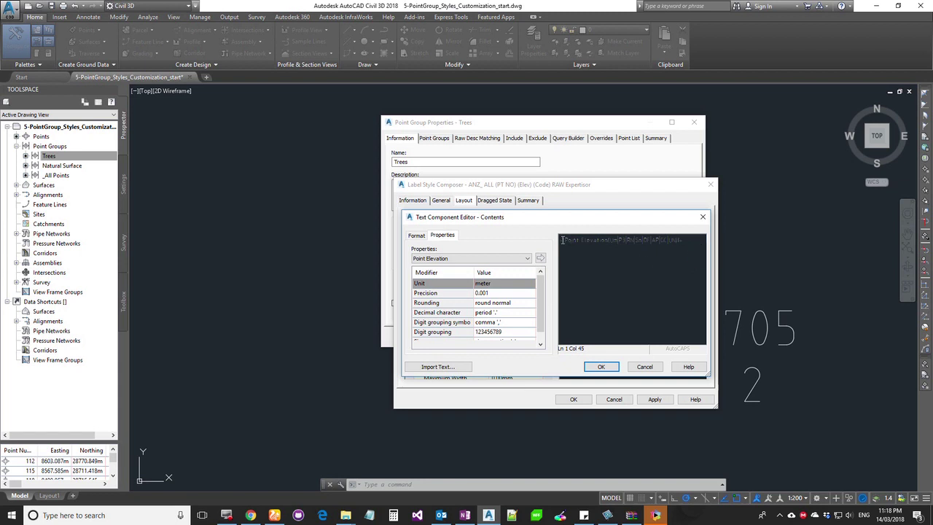
pyautogui.moveTo(562, 240); pyautogui.dragTo(642, 252)
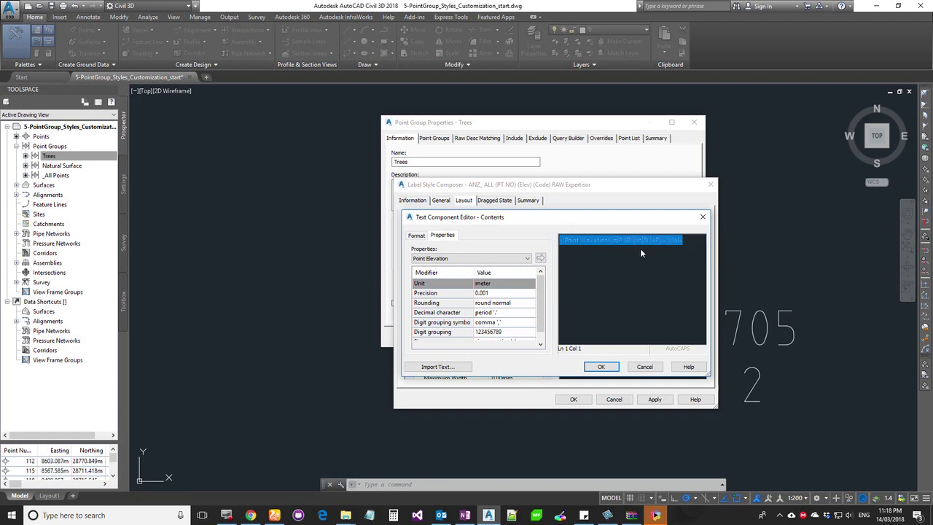
pyautogui.click(676, 244)
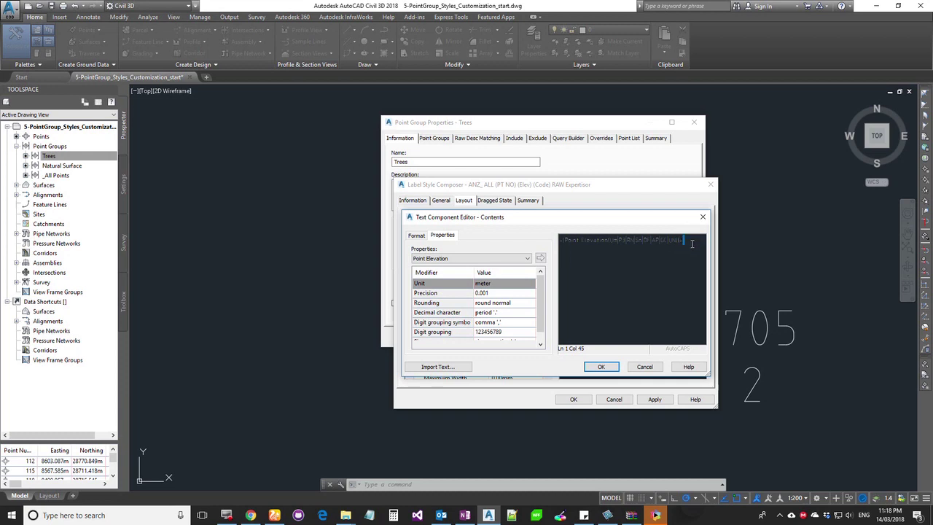
pyautogui.moveTo(692, 243); pyautogui.dragTo(313, 260)
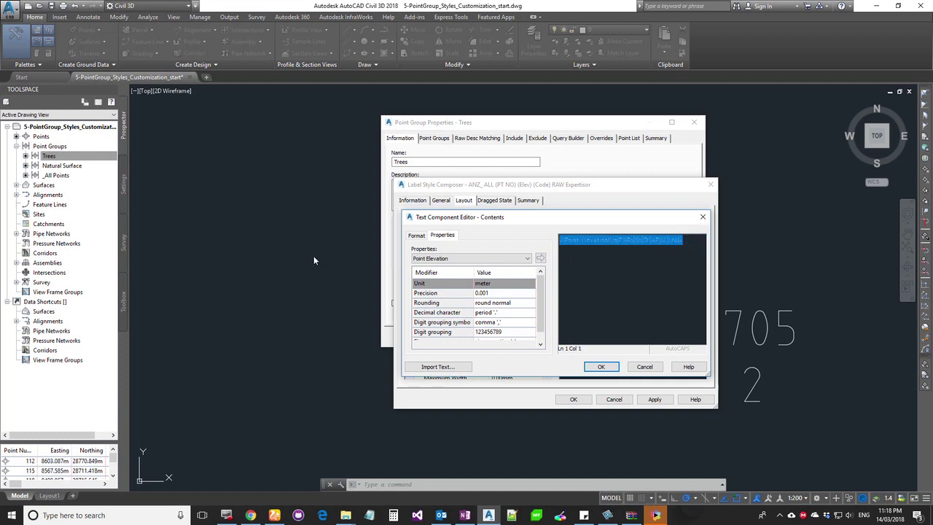
pyautogui.press('Delete')
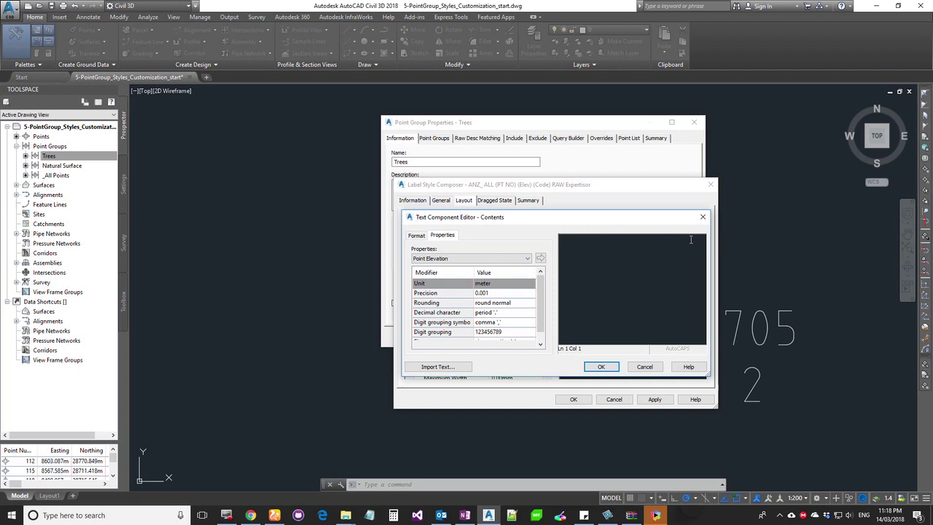
# Insert the Point Number property into the text contents and start a new line below it
pyautogui.click(430, 258)
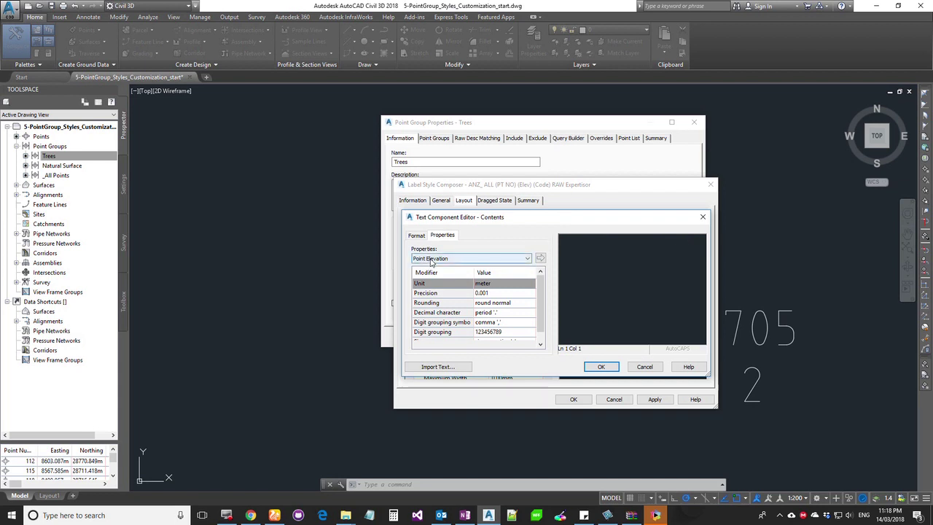
pyautogui.click(430, 268)
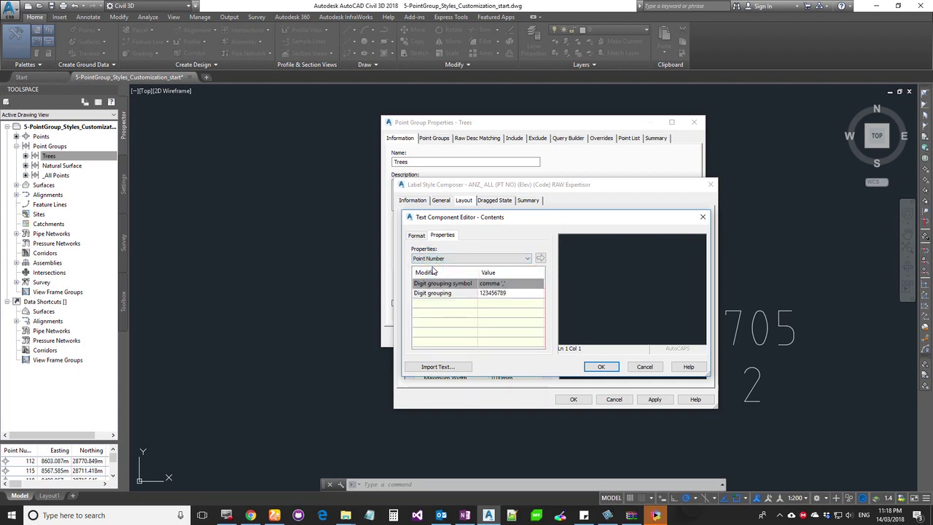
pyautogui.click(541, 259)
pyautogui.press('Return')
# Add the Easting and Northing properties on separate lines below the Point Number field
pyautogui.click(512, 260)
pyautogui.click(434, 278)
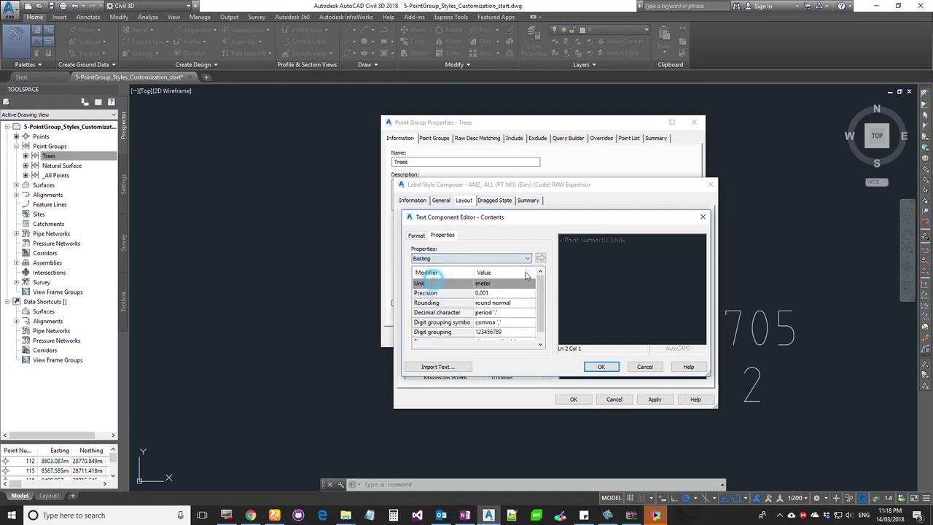
pyautogui.click(540, 259)
pyautogui.click(587, 257)
pyautogui.press('Return')
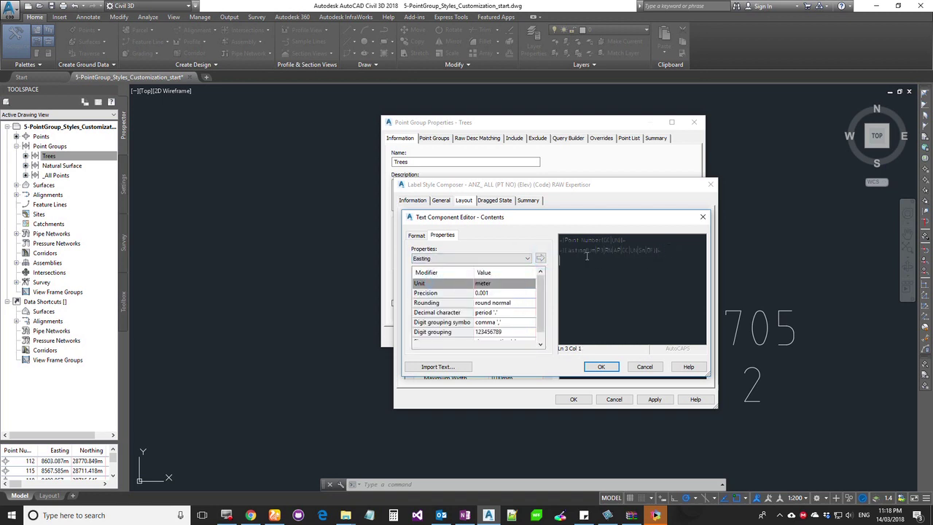
pyautogui.click(454, 258)
pyautogui.click(441, 278)
pyautogui.click(540, 259)
pyautogui.click(675, 258)
pyautogui.press('Return')
# Add the Point Elevation and Raw Description properties on separate lines below the Northing field
pyautogui.click(477, 256)
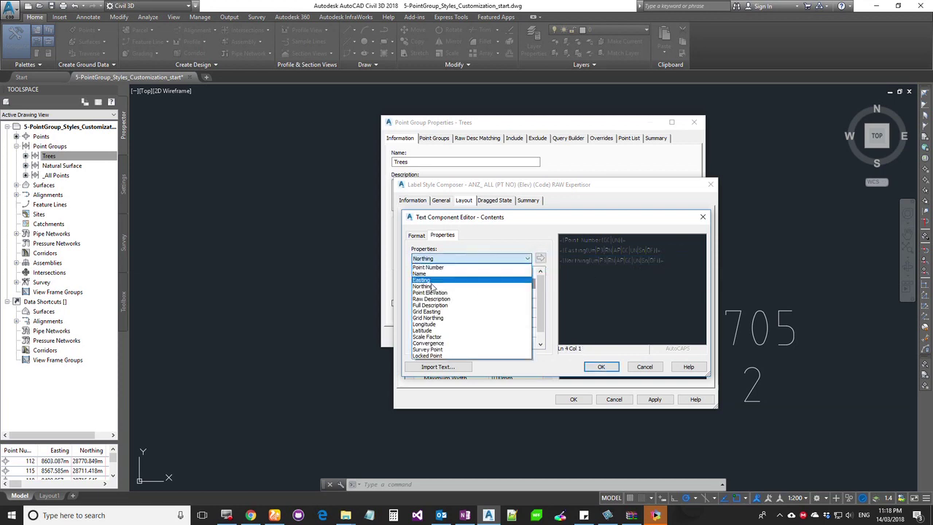
pyautogui.click(430, 292)
pyautogui.click(540, 257)
pyautogui.click(685, 271)
pyautogui.press('Return')
pyautogui.click(476, 258)
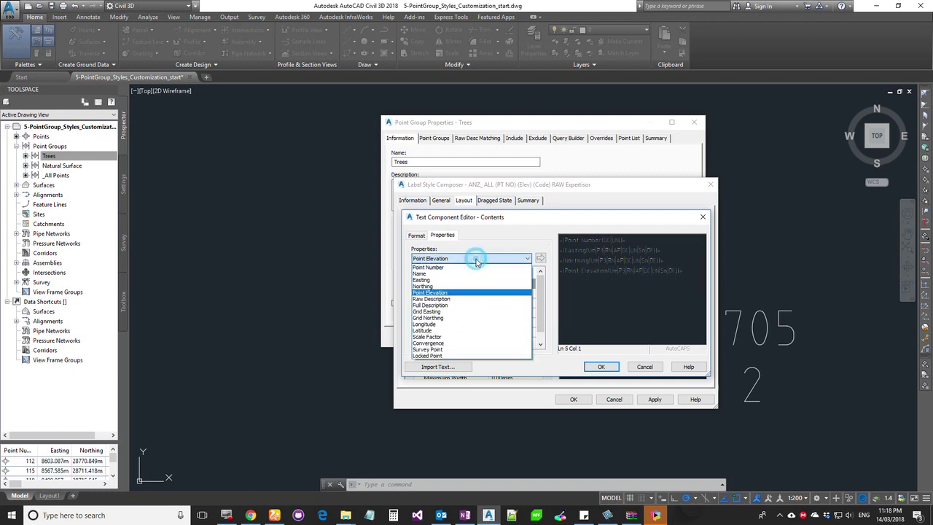
pyautogui.click(443, 298)
pyautogui.click(540, 257)
pyautogui.click(656, 281)
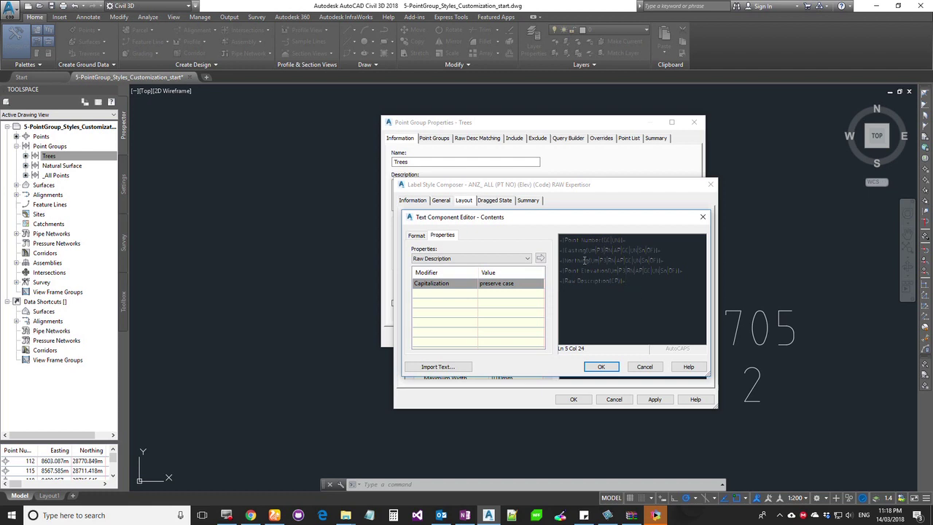
# Prefix the Point Number field with "#", the Easting field with "E=" and the Northing field with "N="
pyautogui.click(560, 242)
pyautogui.write('#')
pyautogui.click(560, 250)
pyautogui.write('E=')
pyautogui.click(560, 260)
pyautogui.write('N=')
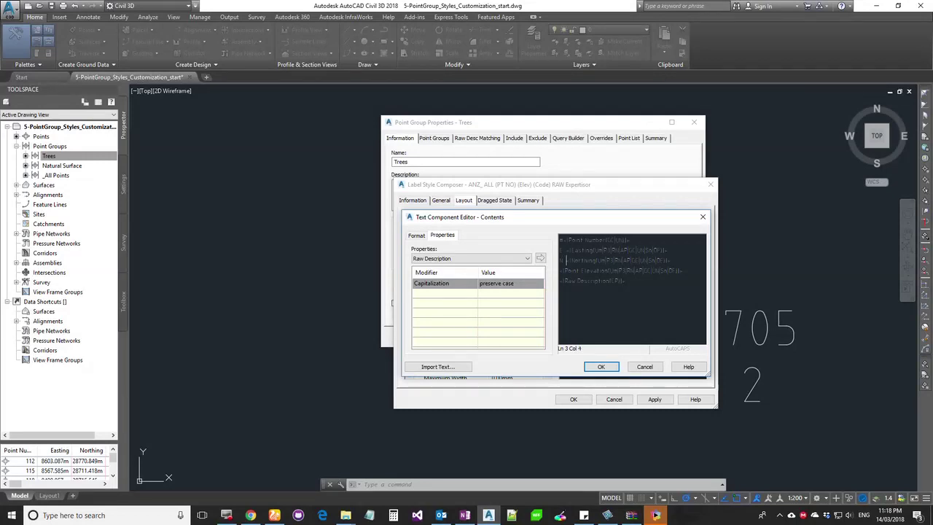
# Add the suffix "Z" after the Point Elevation field and "Desc" after the Raw Description field
pyautogui.click(694, 270)
pyautogui.click(649, 280)
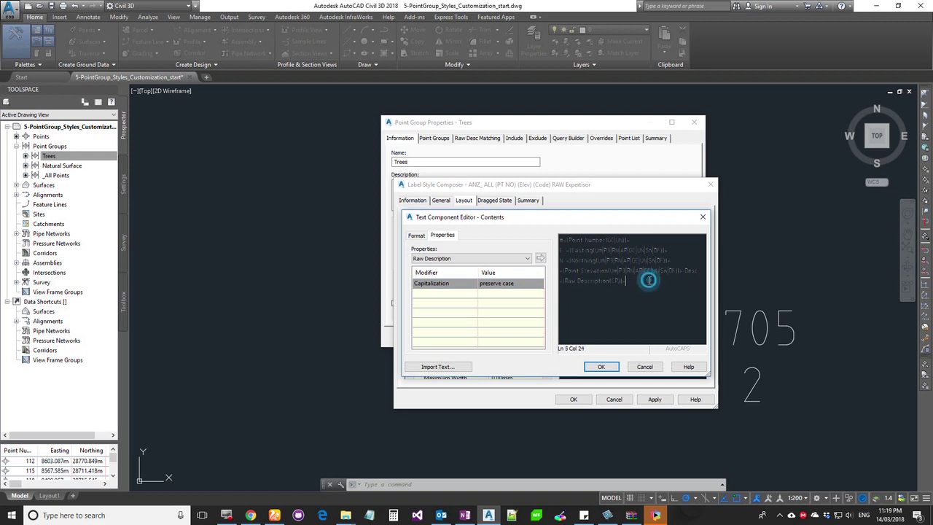
pyautogui.doubleClick(692, 270)
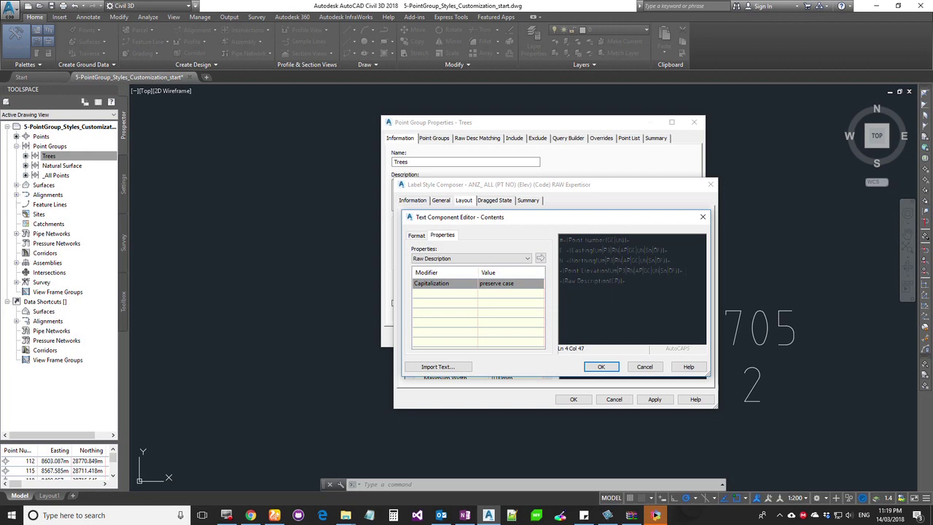
pyautogui.click(669, 280)
pyautogui.write('Desc')
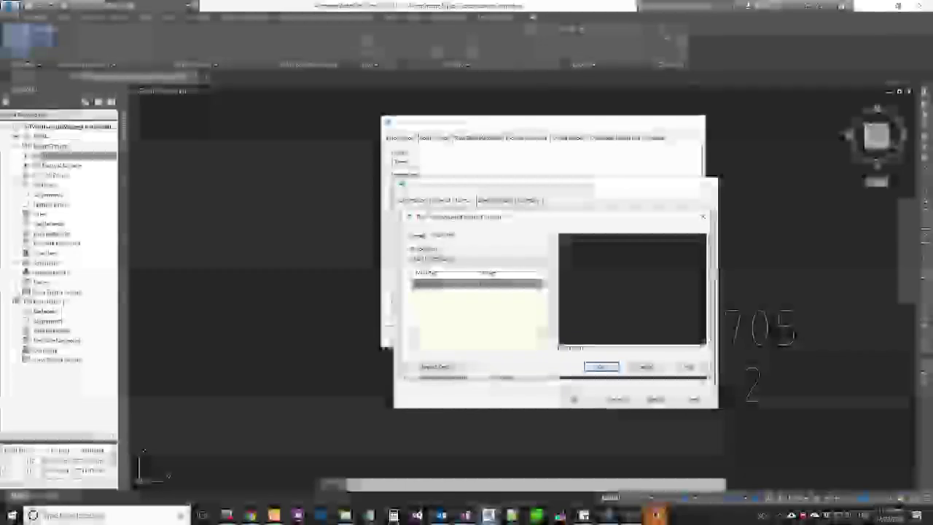
# Set the text color of the Point Number field in the first line to Yellow
pyautogui.click(566, 242)
pyautogui.click(613, 242)
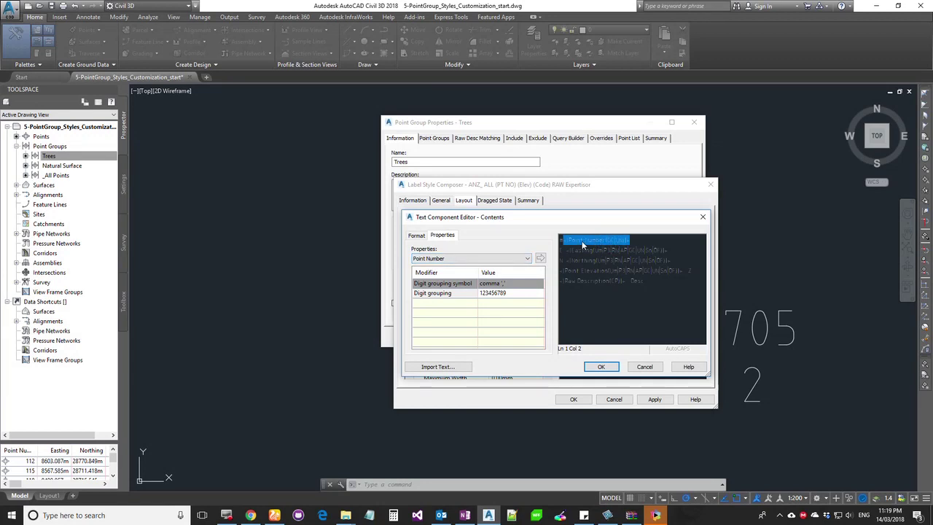
pyautogui.click(568, 243)
pyautogui.click(599, 243)
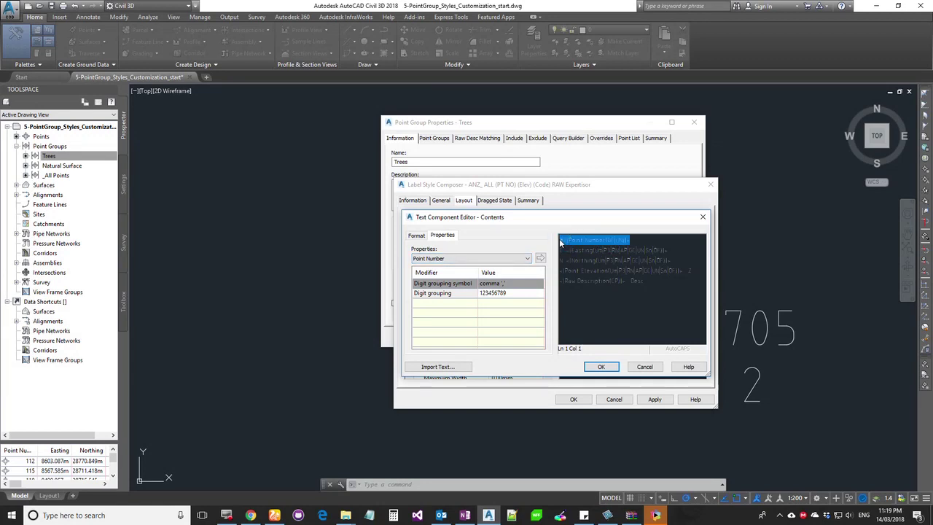
pyautogui.click(418, 237)
pyautogui.click(447, 318)
pyautogui.click(444, 340)
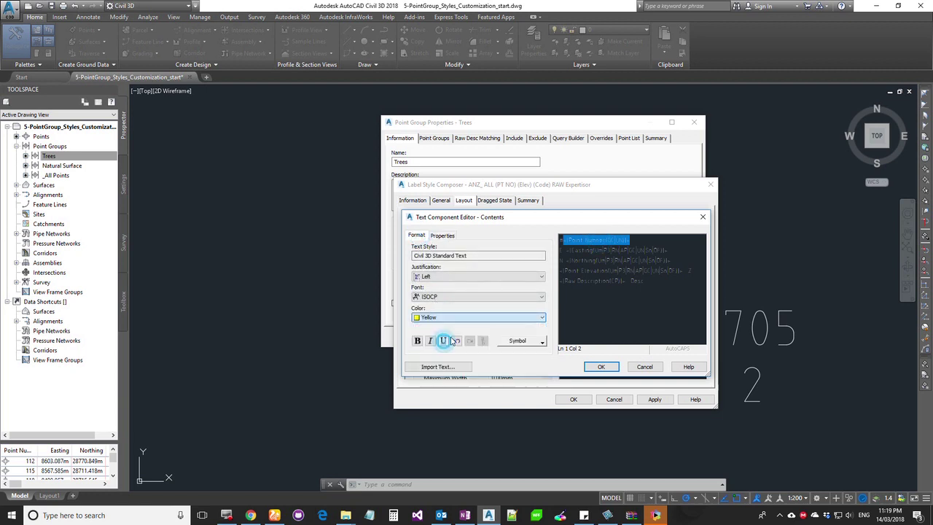
pyautogui.click(637, 279)
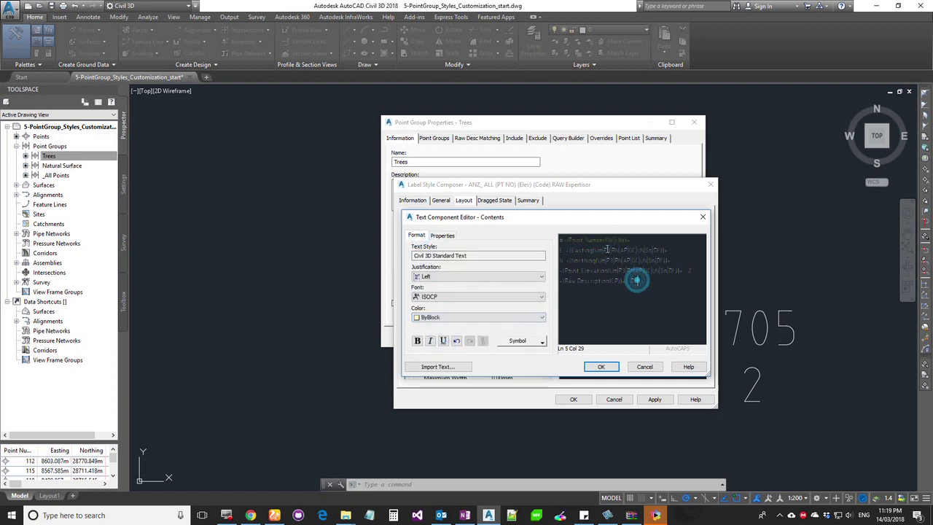
# Set the text color of the Easting field to Green and the Northing field to Cyan
pyautogui.click(604, 250)
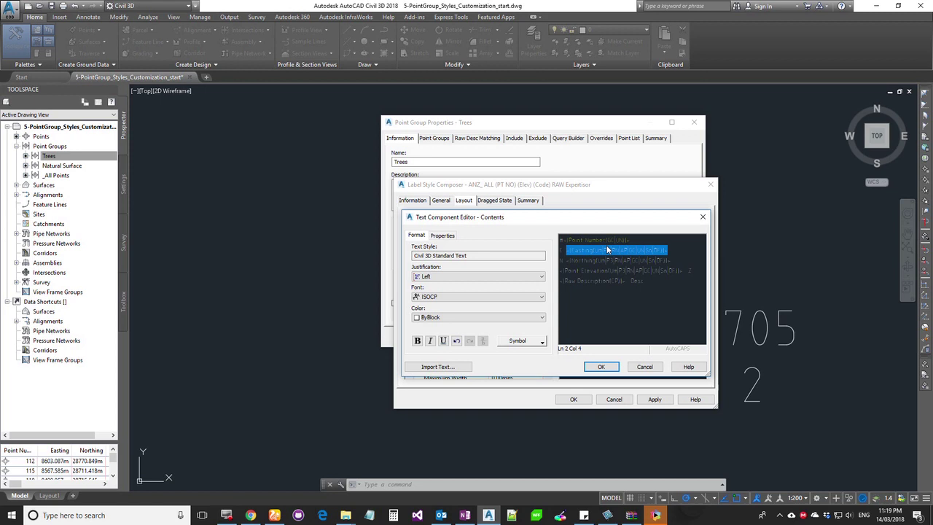
pyautogui.click(430, 318)
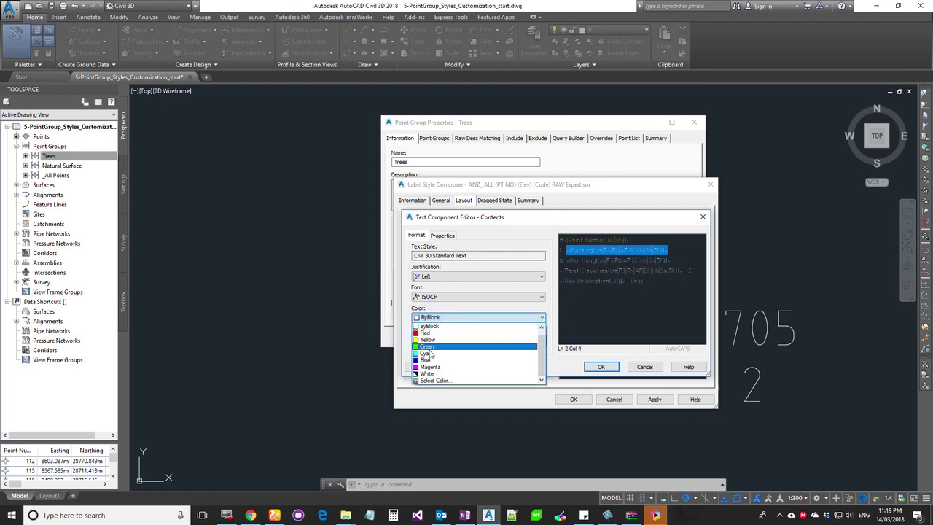
pyautogui.press('Escape')
pyautogui.press('Down')
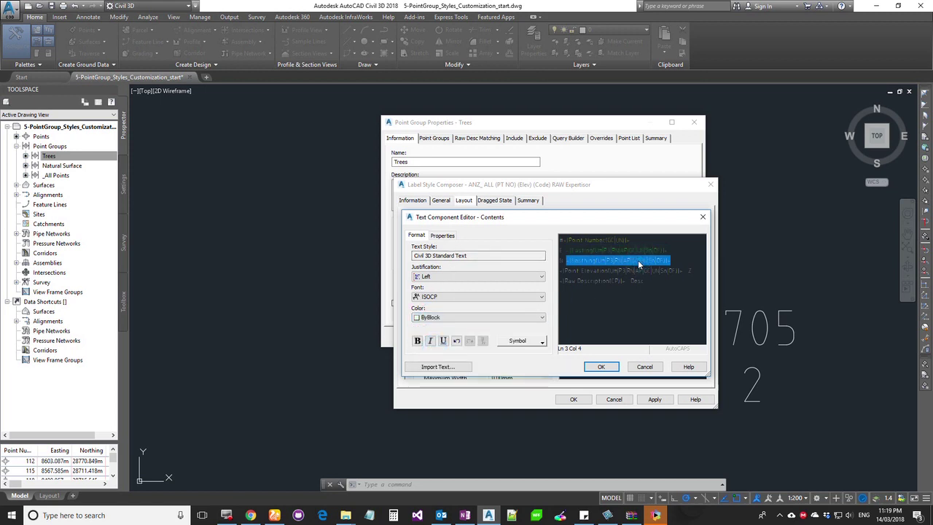
pyautogui.click(457, 317)
pyautogui.click(437, 355)
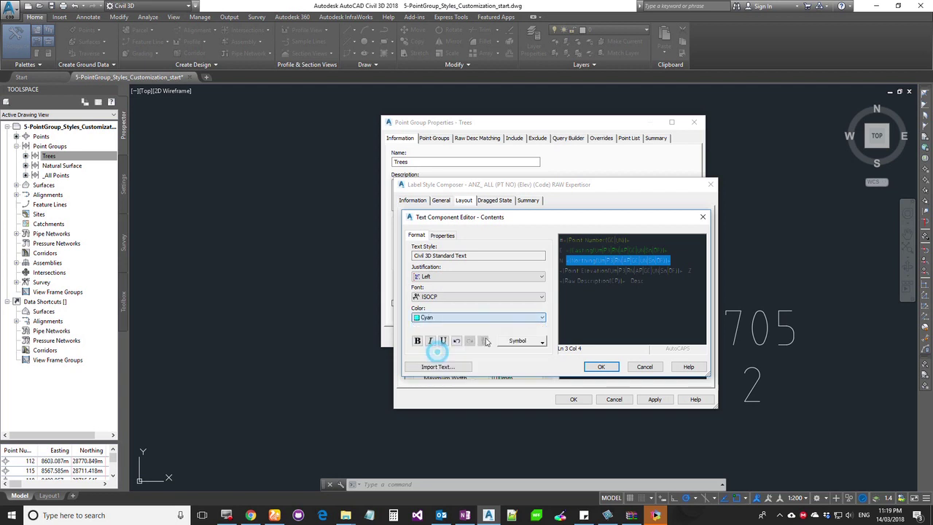
# Give the Point Elevation field in the fourth line its own text color
pyautogui.click(620, 270)
pyautogui.click(448, 318)
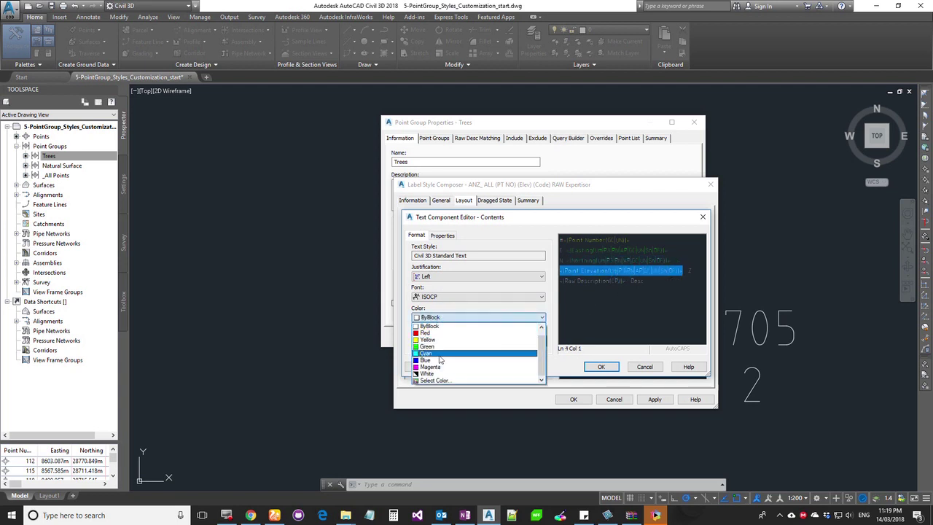
pyautogui.press('Escape')
pyautogui.click(637, 282)
pyautogui.click(565, 260)
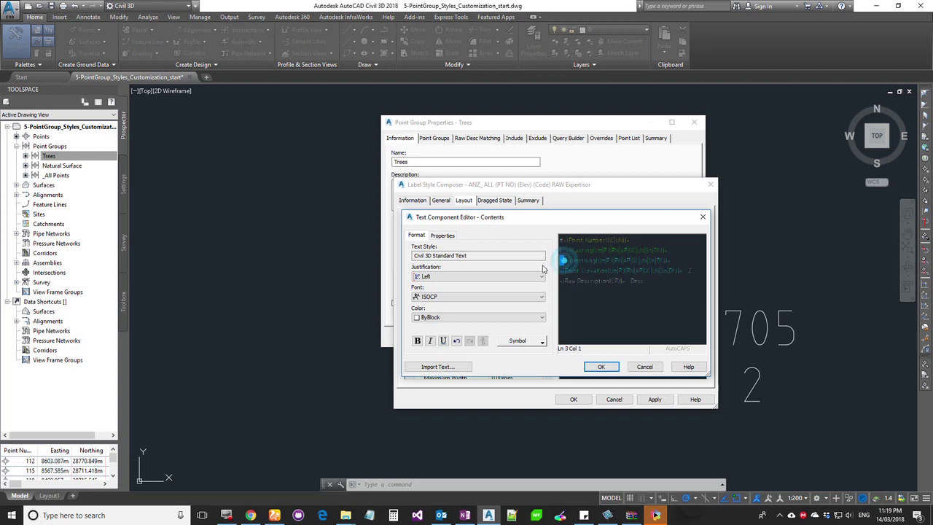
# Set the E and N prefixes and the Raw Description field to Red, and accept the label contents
pyautogui.click(453, 318)
pyautogui.click(440, 336)
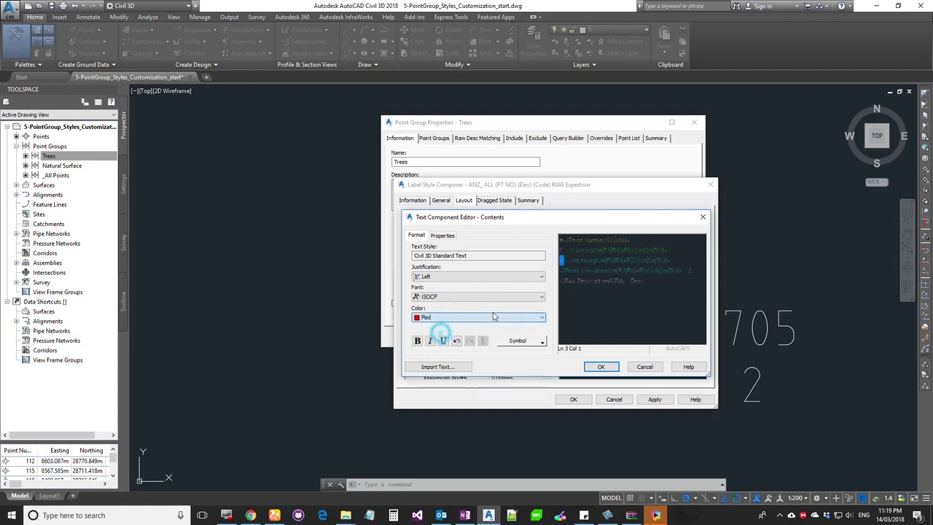
pyautogui.click(599, 280)
pyautogui.click(563, 251)
pyautogui.click(451, 317)
pyautogui.click(446, 333)
pyautogui.click(477, 317)
pyautogui.click(444, 328)
pyautogui.click(676, 324)
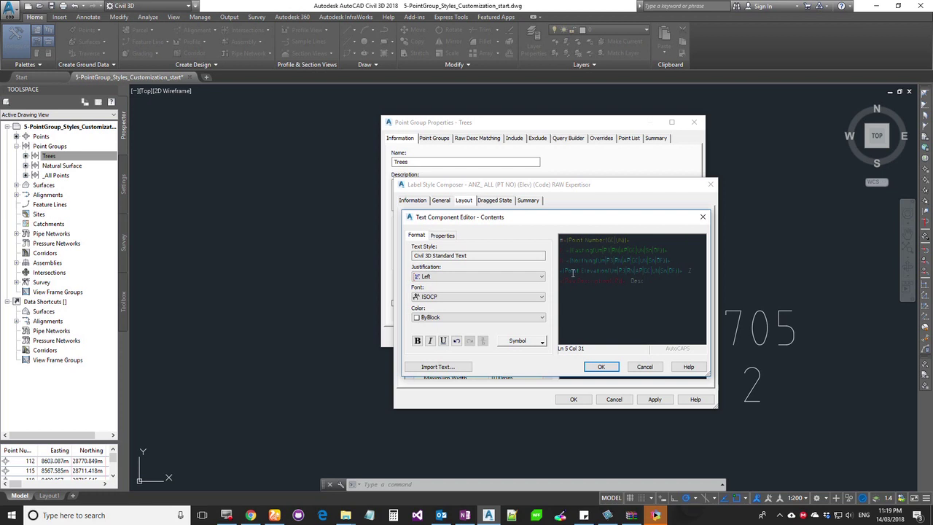
pyautogui.click(600, 367)
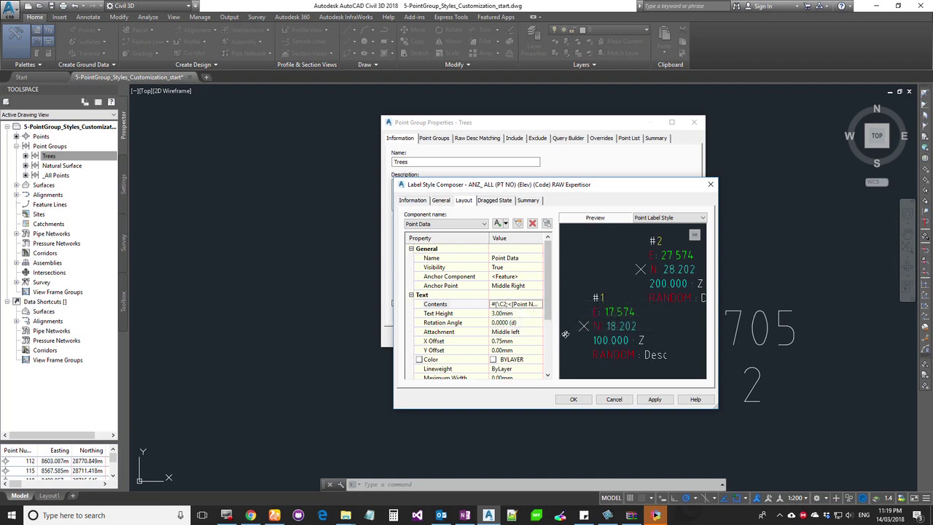
# Try a text height of 2 mm for the Point Data component, and return it to 3 mm
pyautogui.click(516, 314)
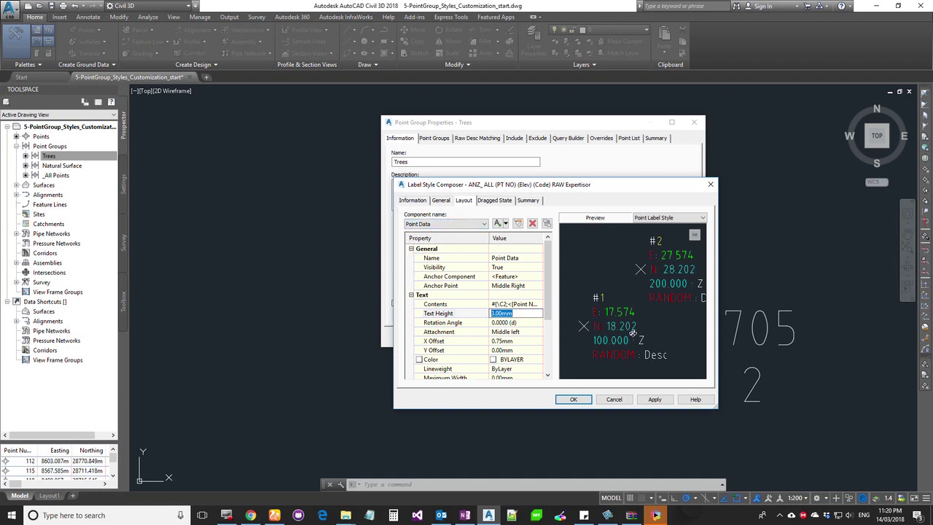
pyautogui.click(514, 314)
pyautogui.doubleClick(492, 313)
pyautogui.write('2')
pyautogui.click(516, 323)
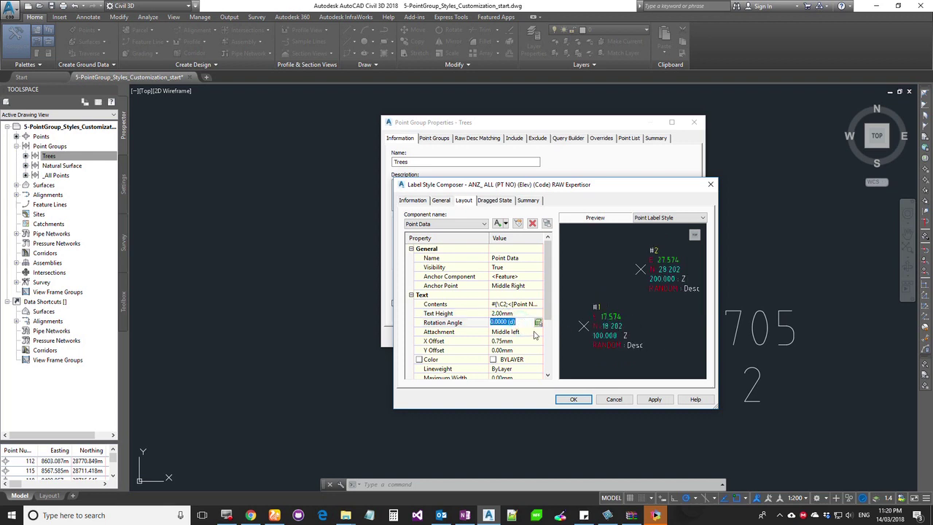
pyautogui.click(519, 313)
pyautogui.write('3')
pyautogui.click(516, 334)
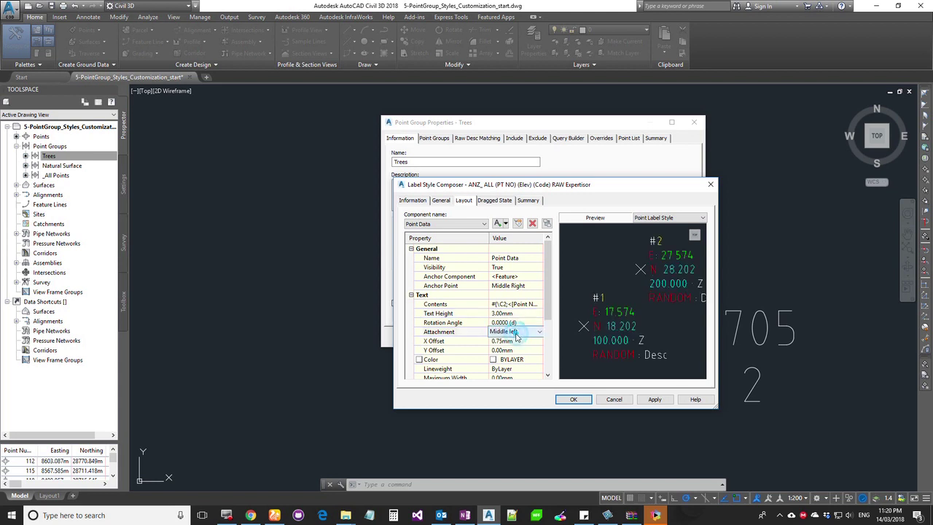
# Set the X Offset of the Point Data component to 1 mm
pyautogui.click(521, 322)
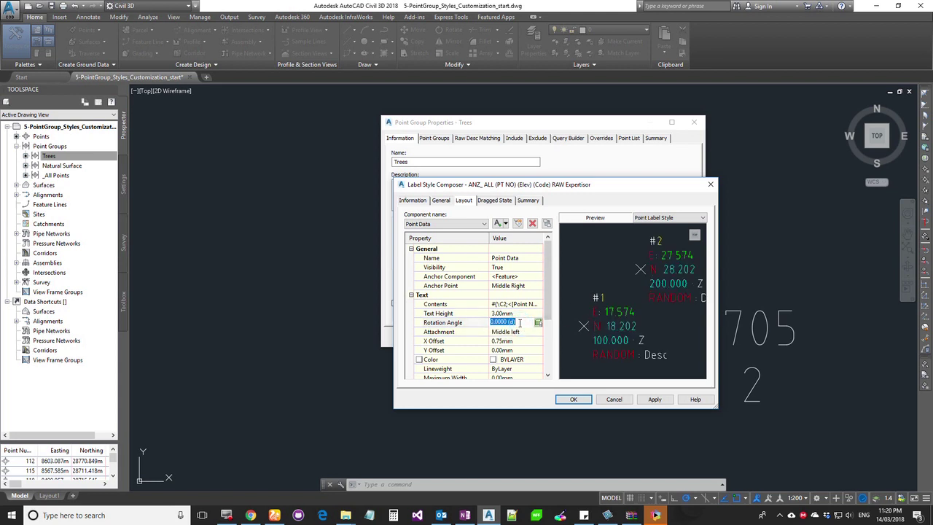
pyautogui.click(516, 341)
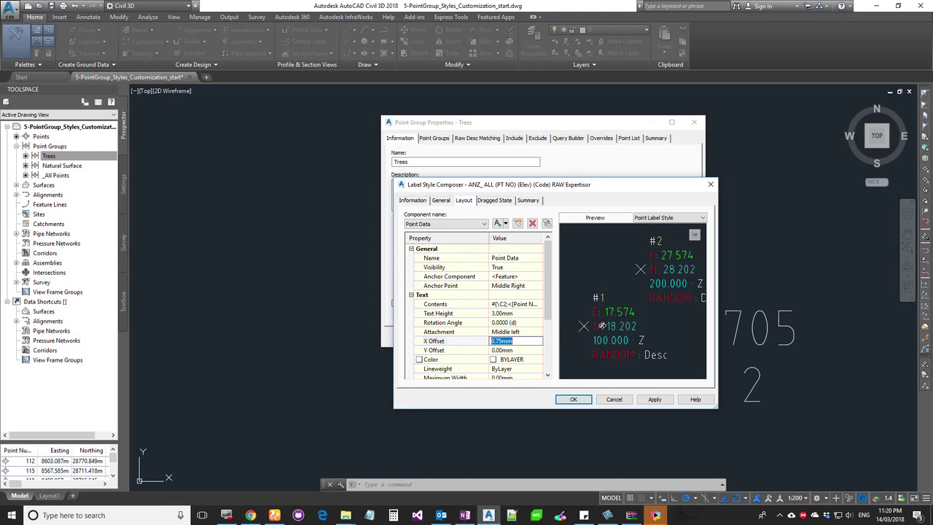
pyautogui.write('1')
pyautogui.click(519, 352)
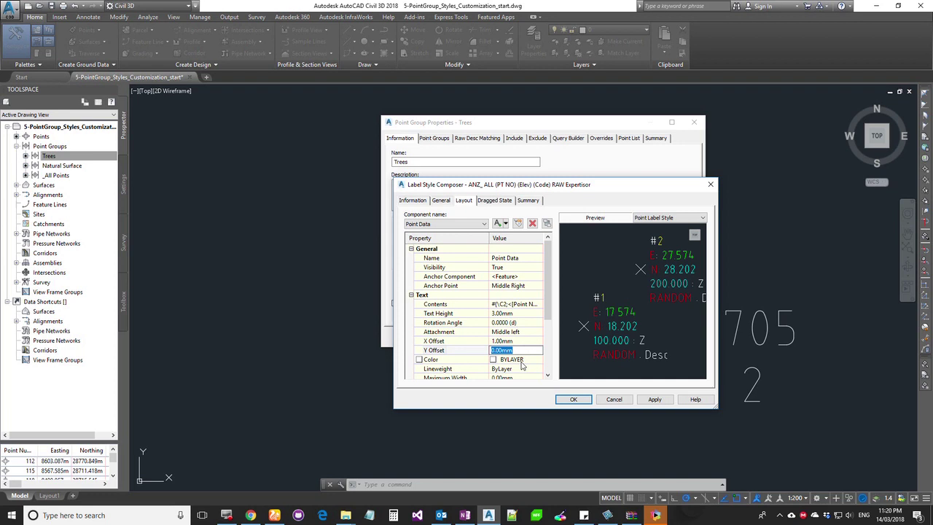
# Set the overall text color of the Point Data component to yellow
pyautogui.scroll(-2, 520, 352)
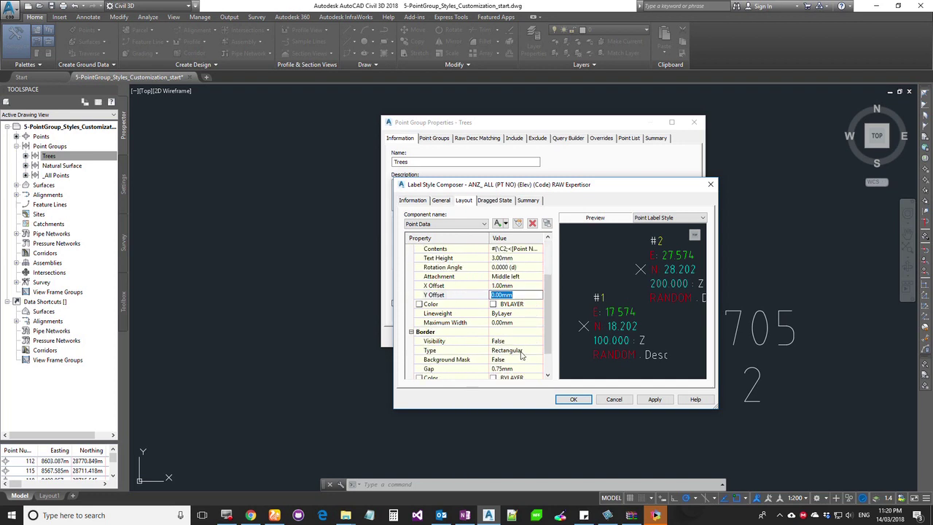
pyautogui.click(537, 304)
pyautogui.click(488, 320)
pyautogui.click(530, 375)
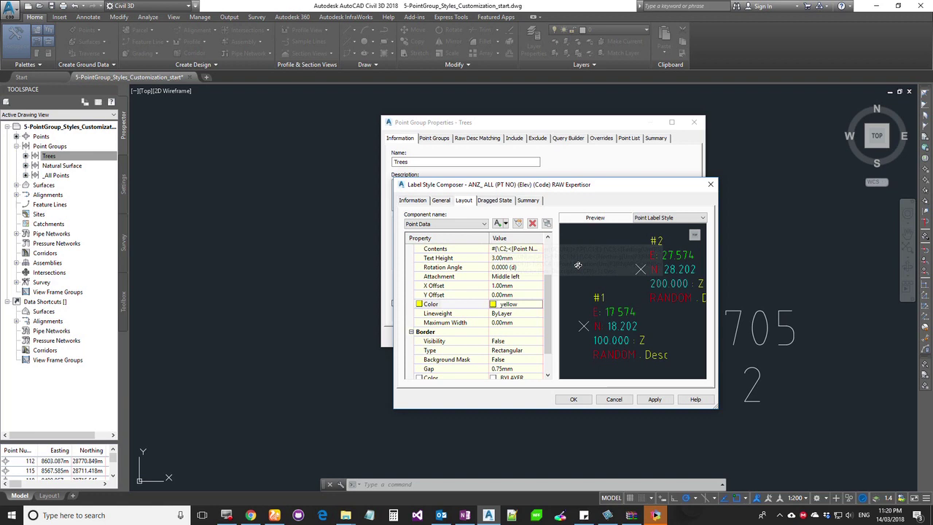
# Reopen the Point Data contents to examine the text formatting, and close the editor without edits
pyautogui.scroll(2, 534, 284)
pyautogui.click(532, 304)
pyautogui.click(539, 304)
pyautogui.click(416, 234)
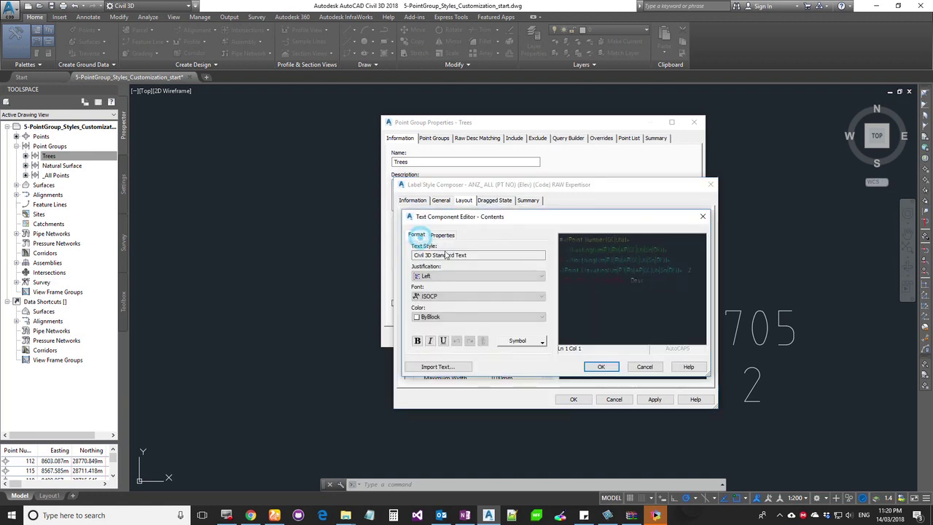
pyautogui.click(614, 252)
pyautogui.click(601, 367)
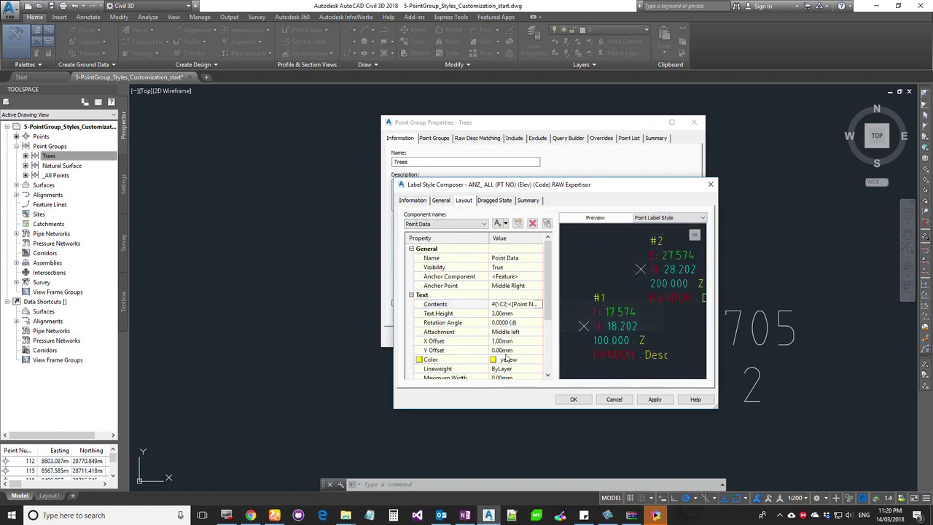
# Set the border visibility of the Point Data component to True
pyautogui.scroll(-2, 537, 336)
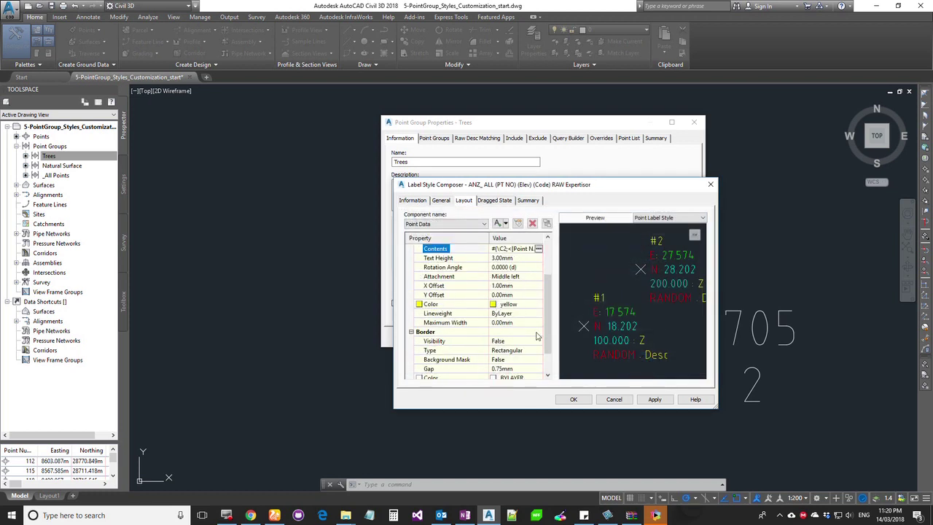
pyautogui.scroll(-1, 519, 321)
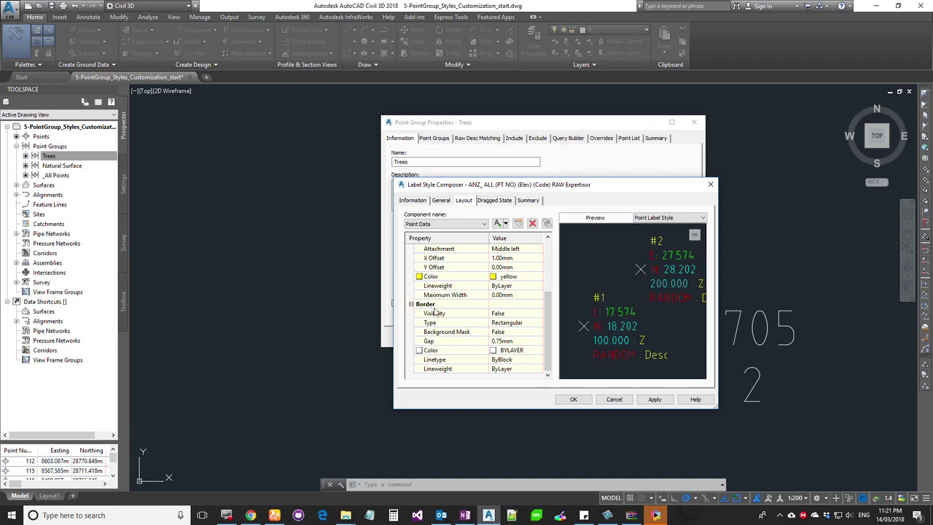
pyautogui.click(515, 313)
pyautogui.click(516, 313)
pyautogui.click(516, 330)
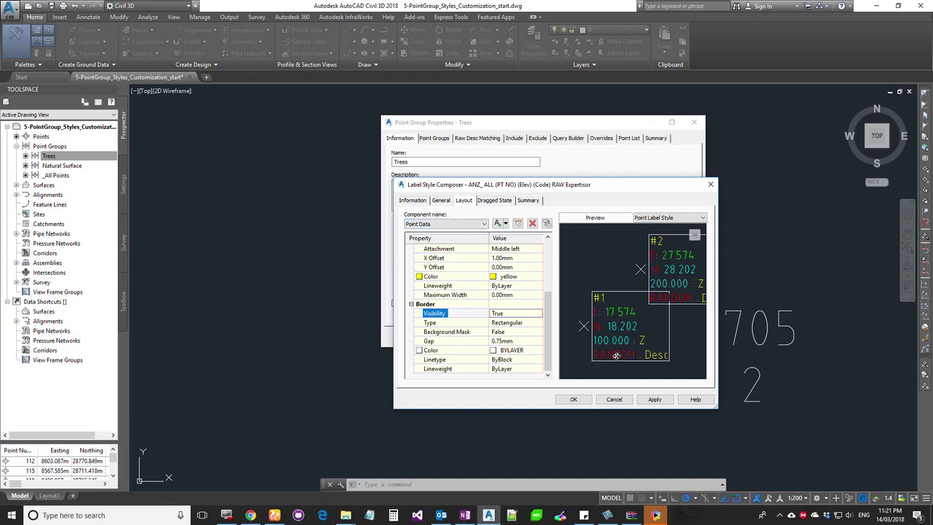
# Try the Rounded Rectangular and Circular border types, and return the border to Rectangular
pyautogui.click(508, 322)
pyautogui.click(510, 322)
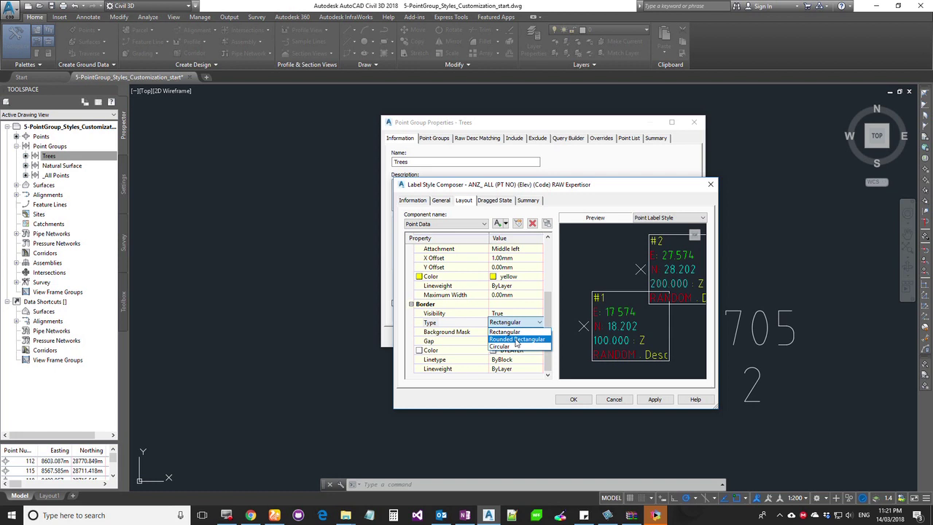
pyautogui.click(516, 339)
pyautogui.click(517, 322)
pyautogui.click(516, 347)
pyautogui.click(517, 322)
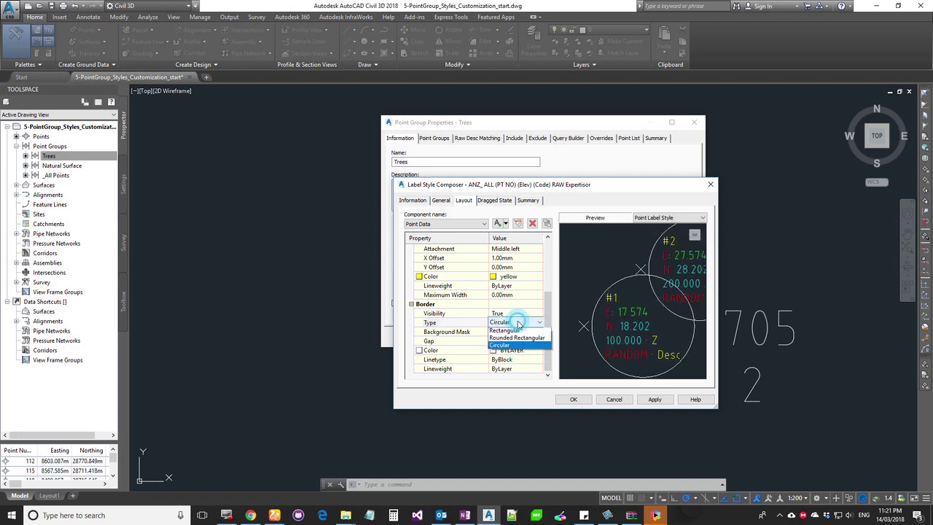
pyautogui.click(505, 331)
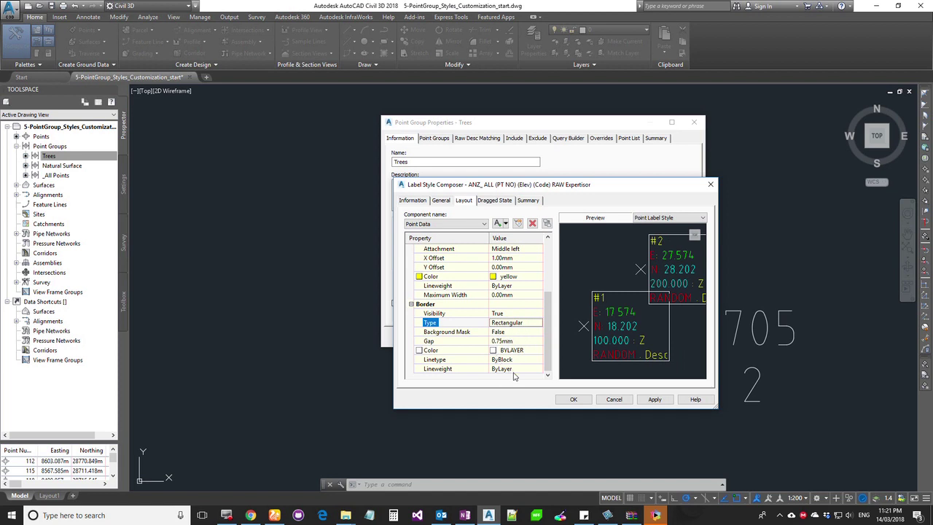
# Set Border Visibility to True for the label's dragged state components
pyautogui.click(492, 200)
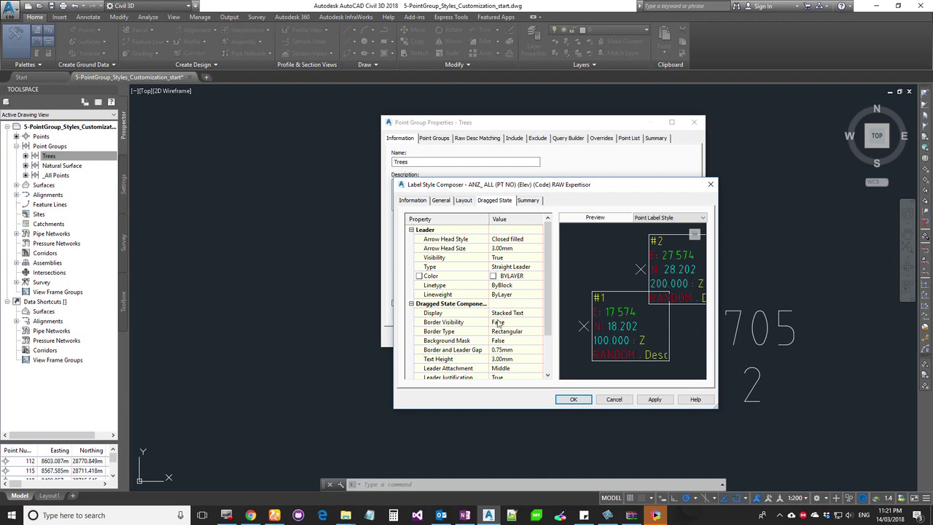
pyautogui.click(513, 323)
pyautogui.click(513, 322)
pyautogui.click(510, 341)
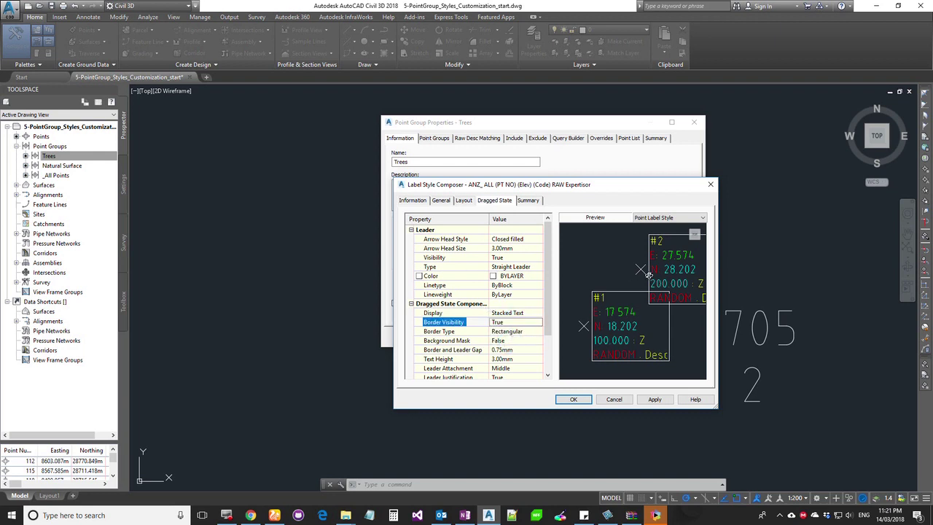
# Set the color of the dragged state components to red
pyautogui.scroll(-1, 515, 355)
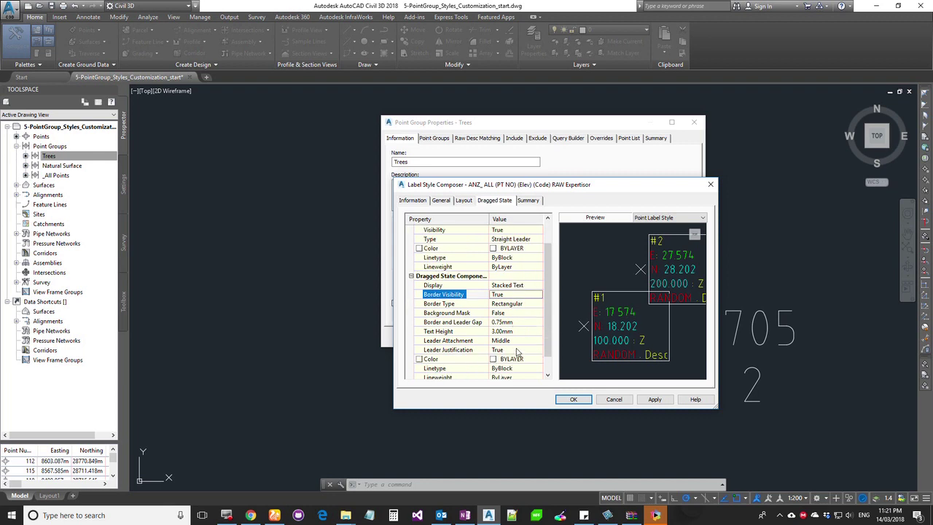
pyautogui.click(519, 359)
pyautogui.click(538, 358)
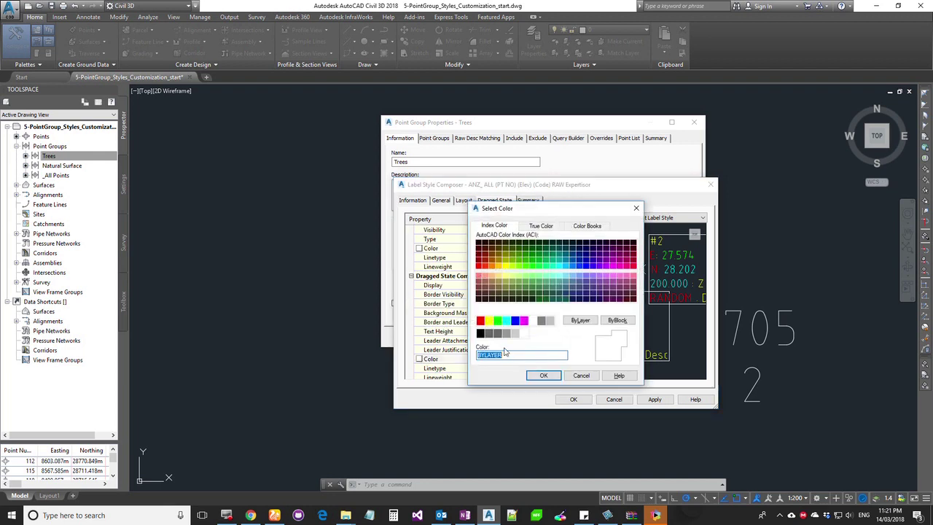
pyautogui.click(480, 321)
pyautogui.click(550, 377)
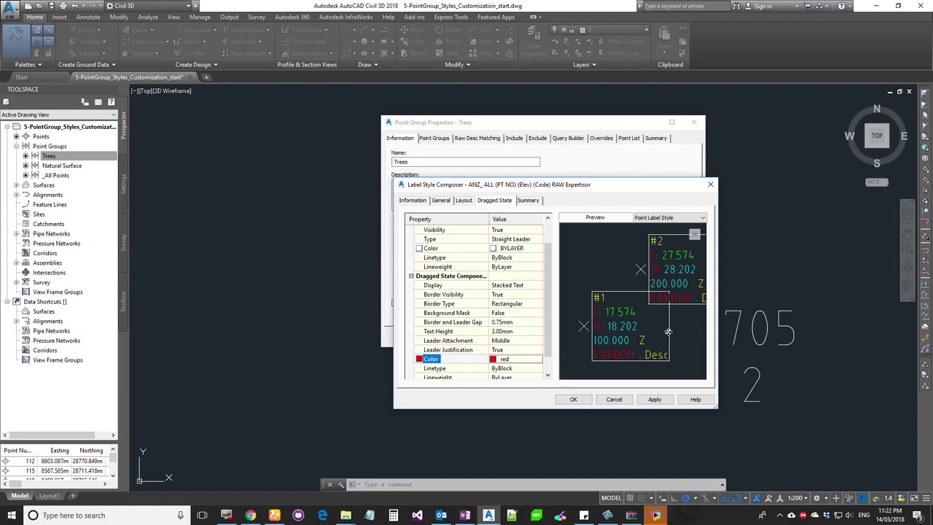
# Check the label style summary, and accept both the label style and the Trees point group properties
pyautogui.click(523, 201)
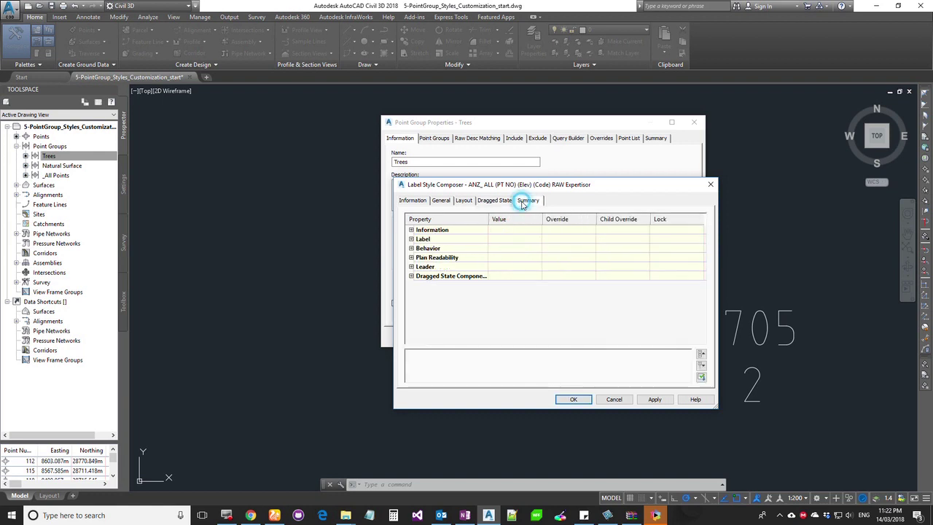
pyautogui.click(574, 399)
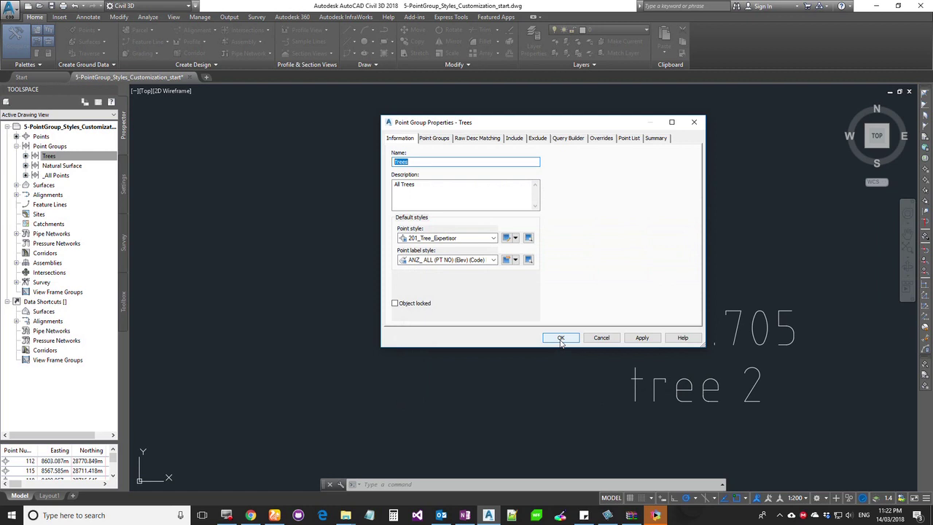
pyautogui.click(560, 339)
# Move the label of tree point 115 up and to the right of its marker so it shows a leader
pyautogui.scroll(-2, 558, 343)
pyautogui.scroll(-5, 575, 339)
pyautogui.moveTo(670, 385)
pyautogui.mouseDown(button='middle')
pyautogui.moveTo(739, 318)
pyautogui.moveTo(665, 325)
pyautogui.mouseUp(button='middle')
pyautogui.scroll(5, 619, 295)
pyautogui.moveTo(619, 295); pyautogui.dragTo(474, 370)
pyautogui.moveTo(525, 324)
pyautogui.click(554, 331)
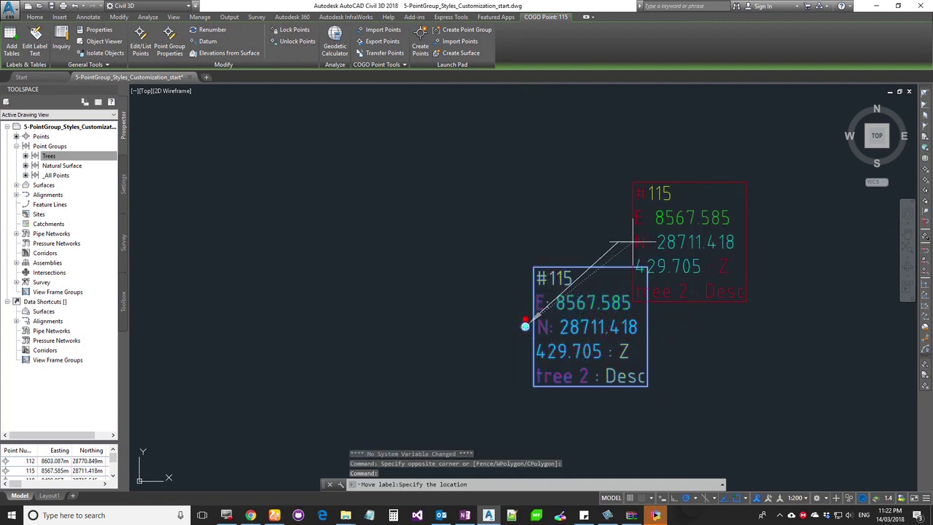
pyautogui.click(633, 242)
pyautogui.press('Escape')
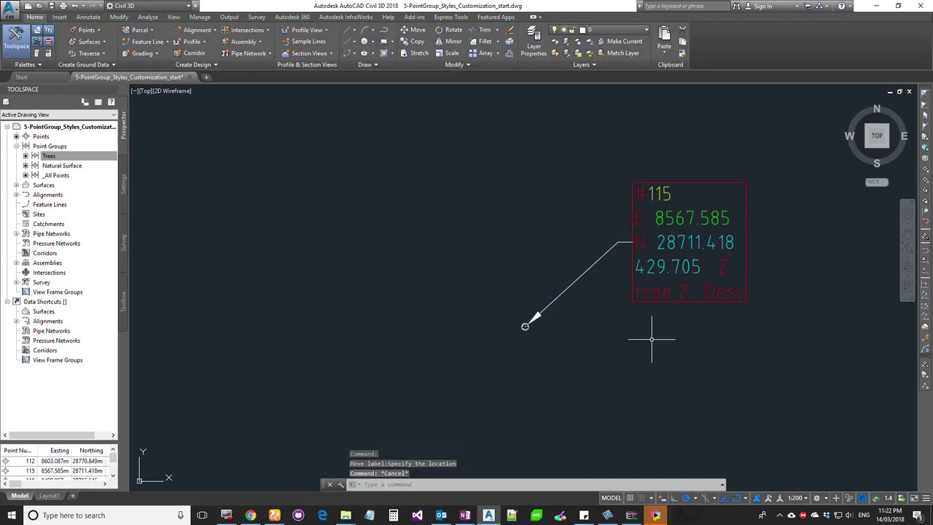
pyautogui.scroll(-3, 652, 338)
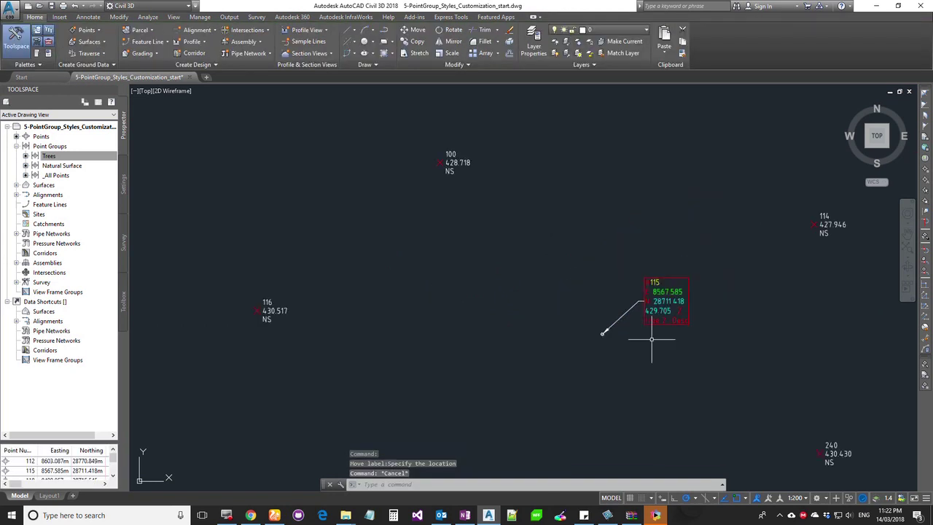